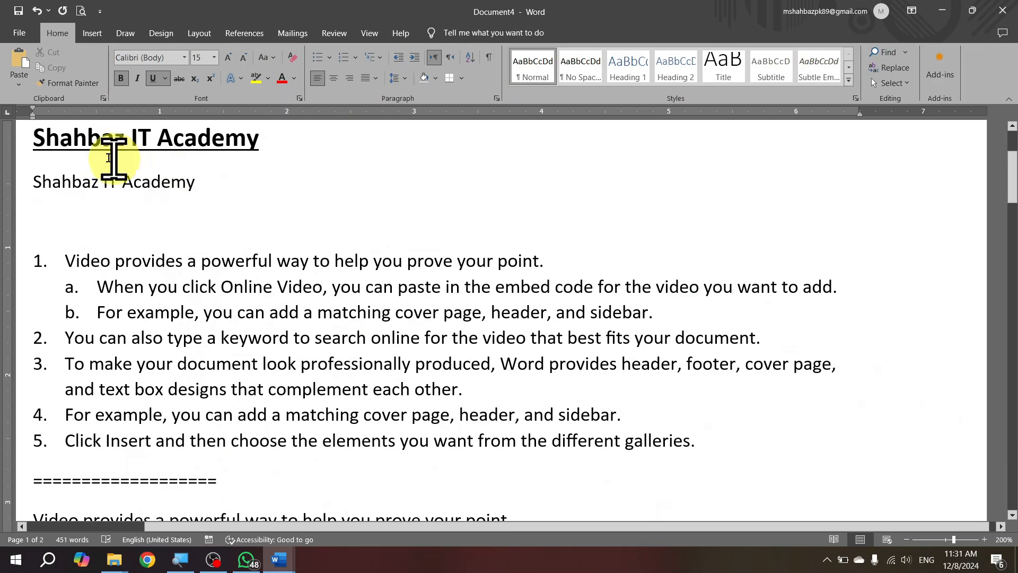
Copy the bold, underlined 15 pt formatting of the first title line onto the plain title line below with Format Painter
{"action": "left_click_drag", "start_coordinate": [63, 139], "coordinate": [205, 157]}
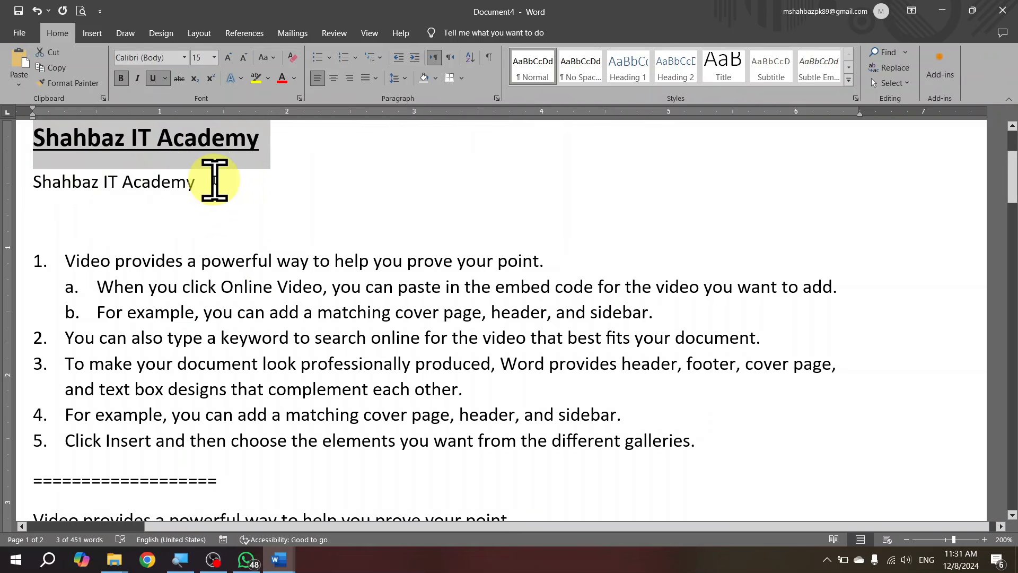
{"action": "left_click", "coordinate": [254, 181]}
{"action": "left_click_drag", "start_coordinate": [59, 143], "coordinate": [245, 154]}
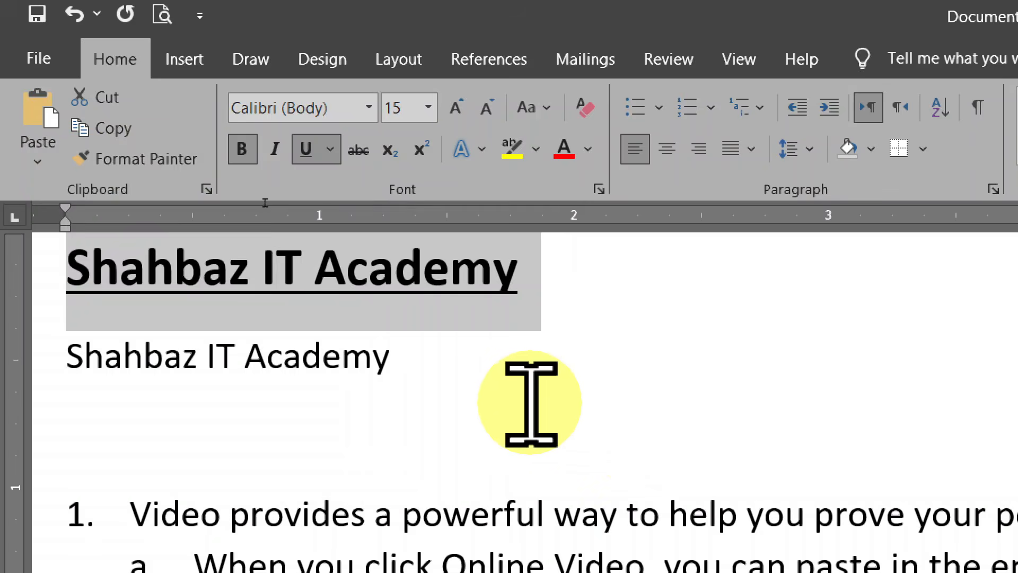
{"action": "left_click", "coordinate": [470, 353]}
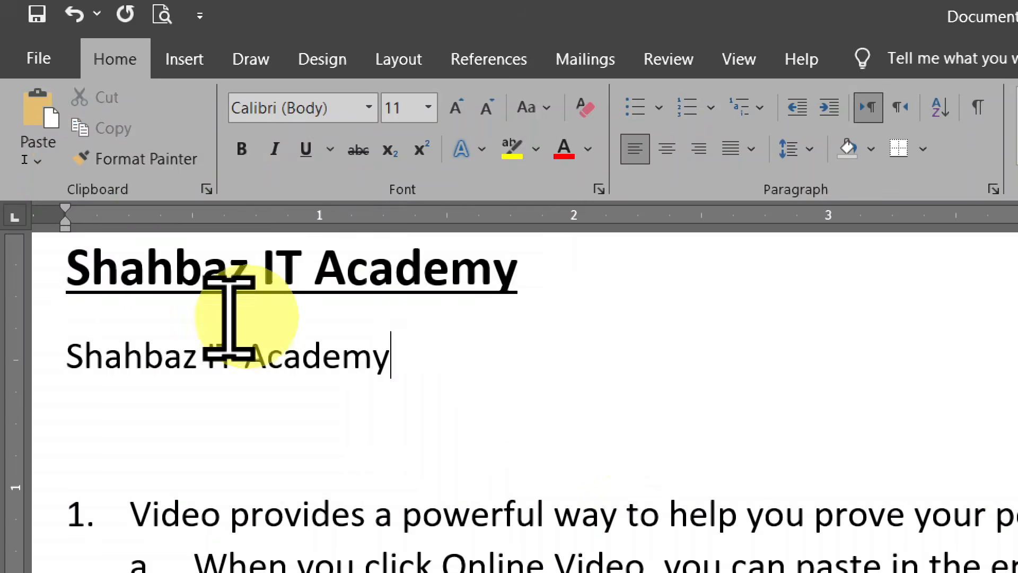
{"action": "left_click", "coordinate": [37, 273]}
{"action": "left_click", "coordinate": [159, 156]}
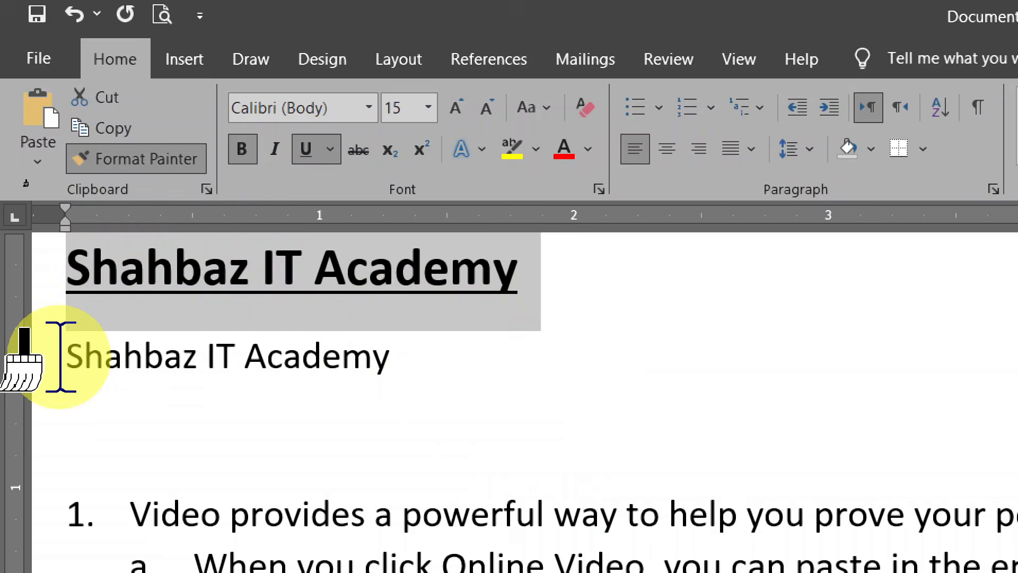
{"action": "left_click_drag", "start_coordinate": [66, 356], "coordinate": [425, 365]}
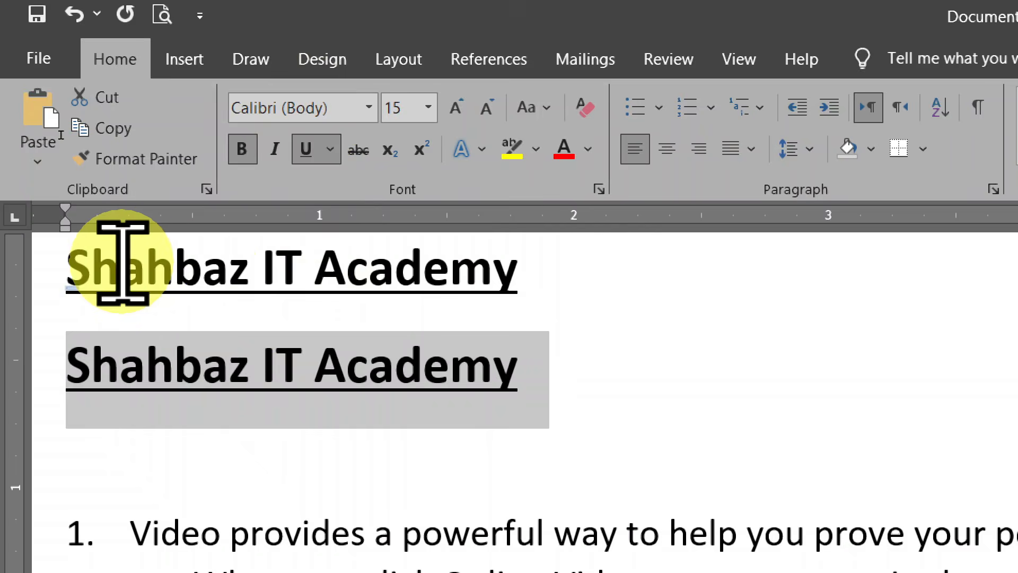
Undo the formatting copied onto the second title line
{"action": "left_click_drag", "start_coordinate": [125, 268], "coordinate": [405, 273]}
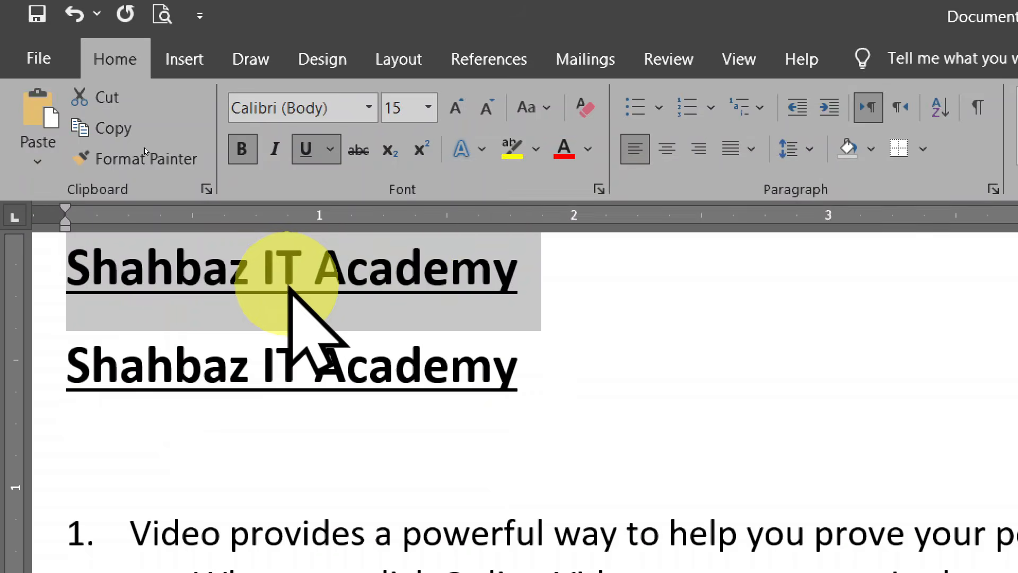
{"action": "left_click", "coordinate": [145, 148]}
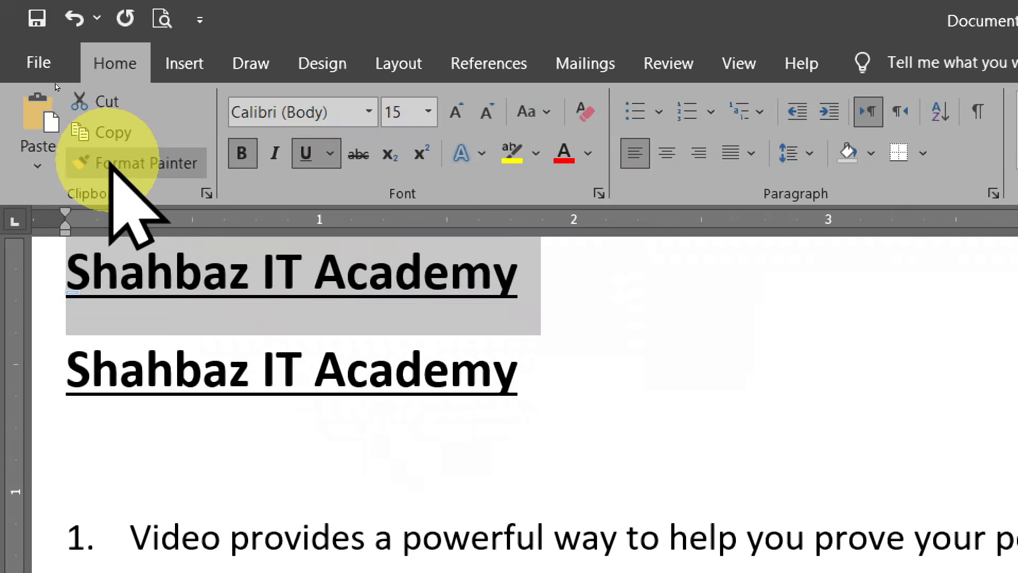
{"action": "left_click", "coordinate": [310, 415]}
{"action": "key", "text": "ctrl+z"}
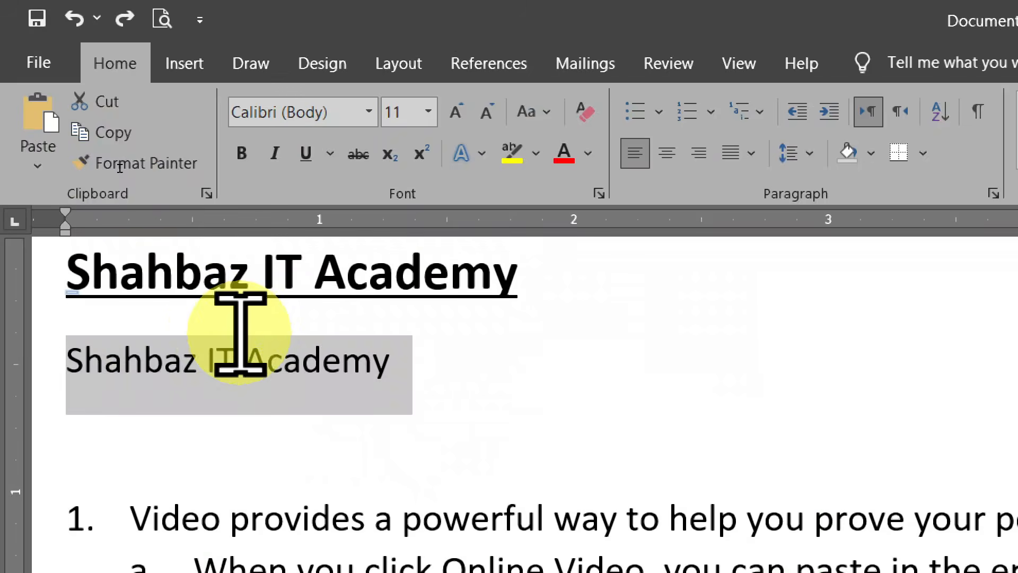
Apply the first title line's bold, underlined formatting to the whole second title line again
{"action": "left_click", "coordinate": [38, 279]}
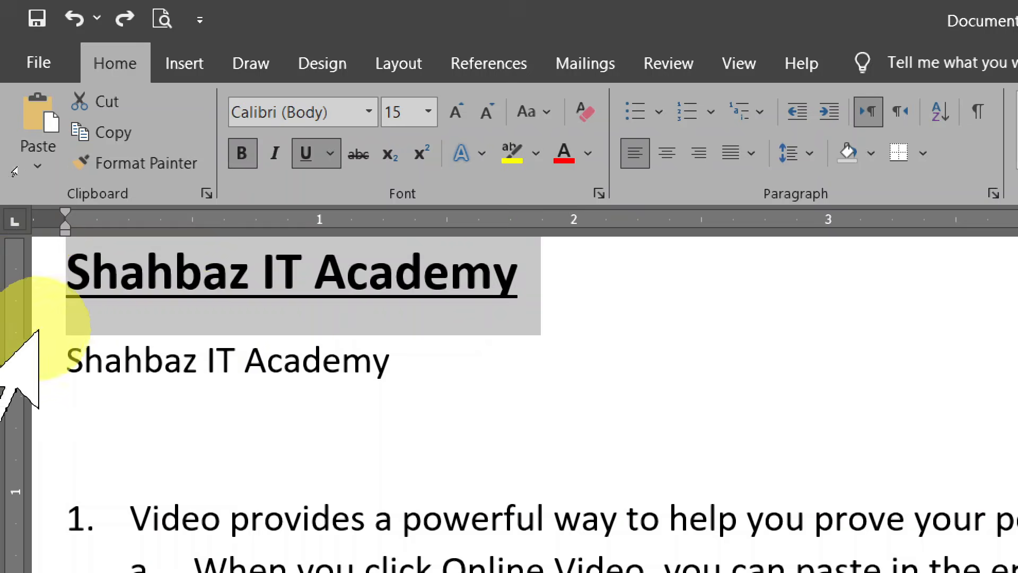
{"action": "left_click", "coordinate": [534, 352]}
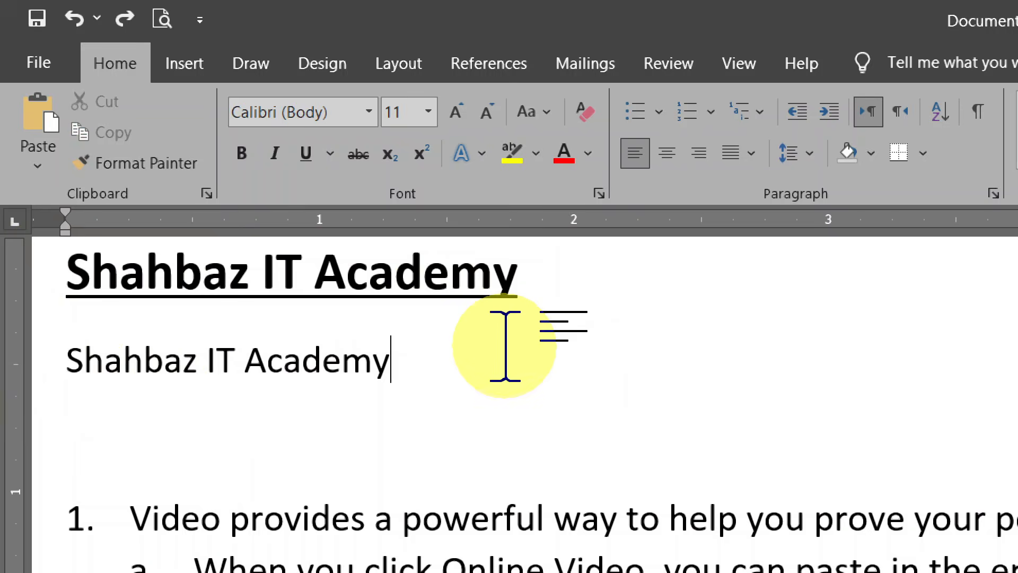
{"action": "left_click", "coordinate": [46, 367]}
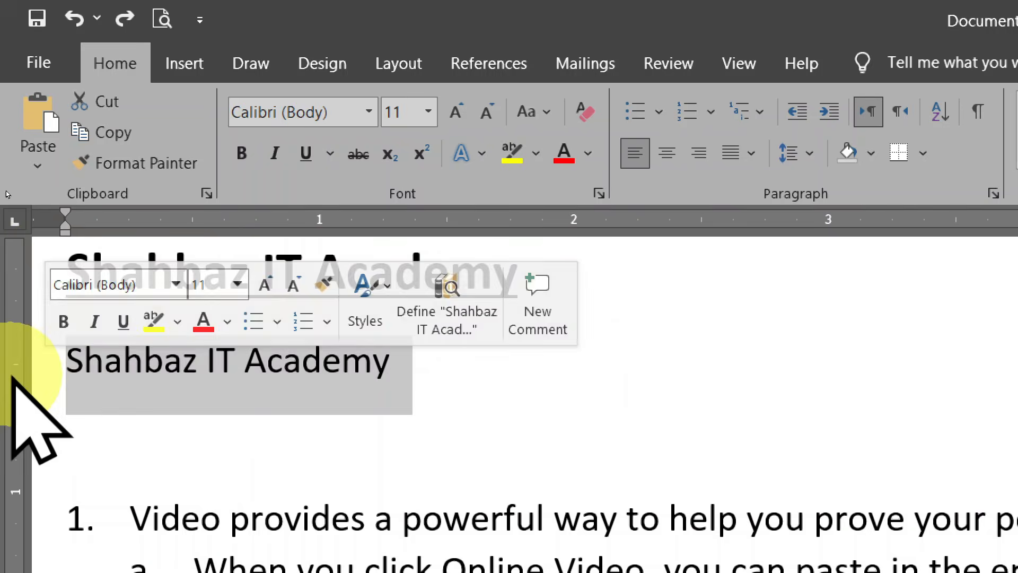
{"action": "key", "text": "ctrl+y"}
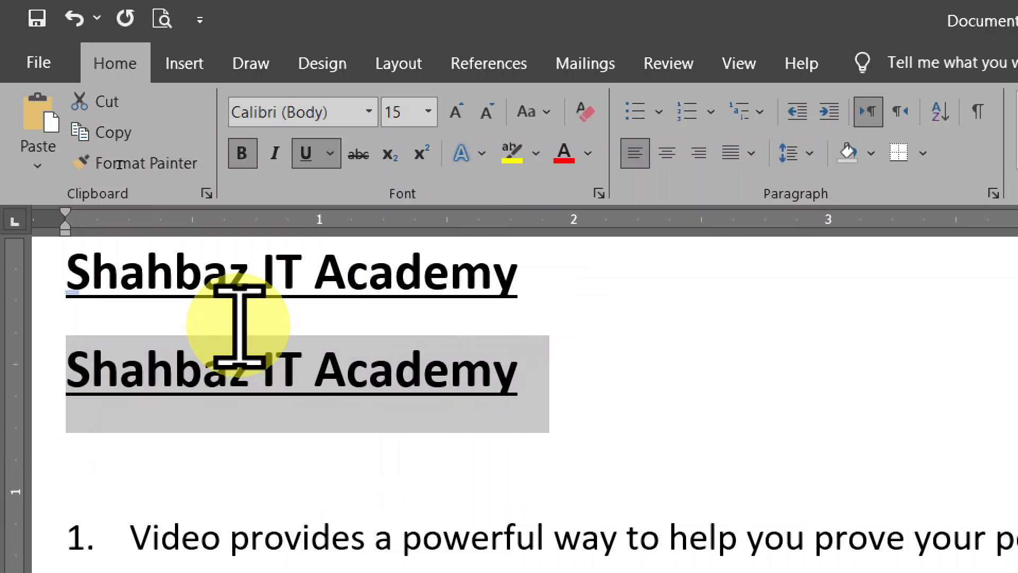
Paste the title's formatting onto "Video provides a powerful" in item 1 and "type a keyword to" in item 2
{"action": "triple_click", "coordinate": [236, 289]}
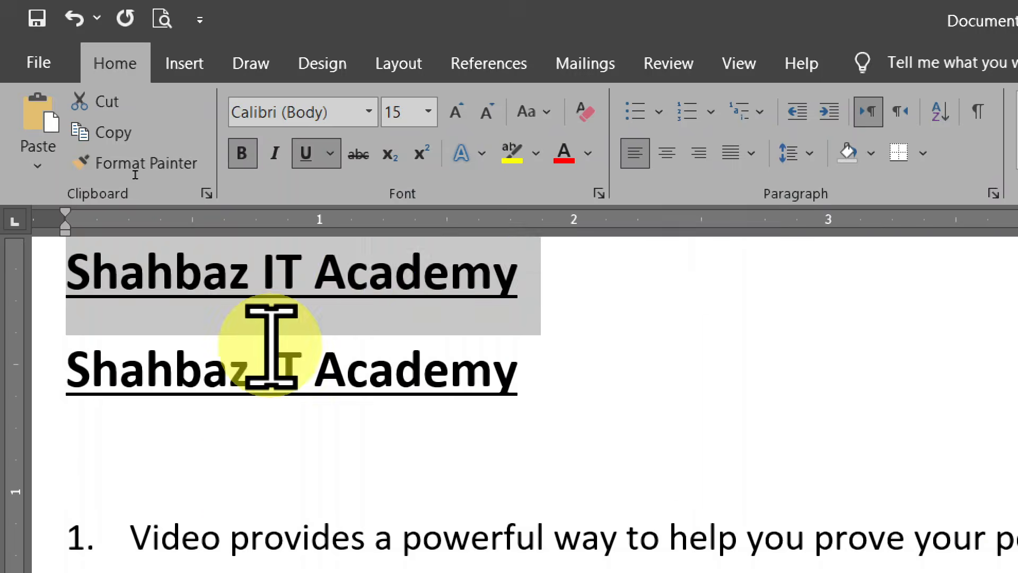
{"action": "left_click", "coordinate": [275, 366]}
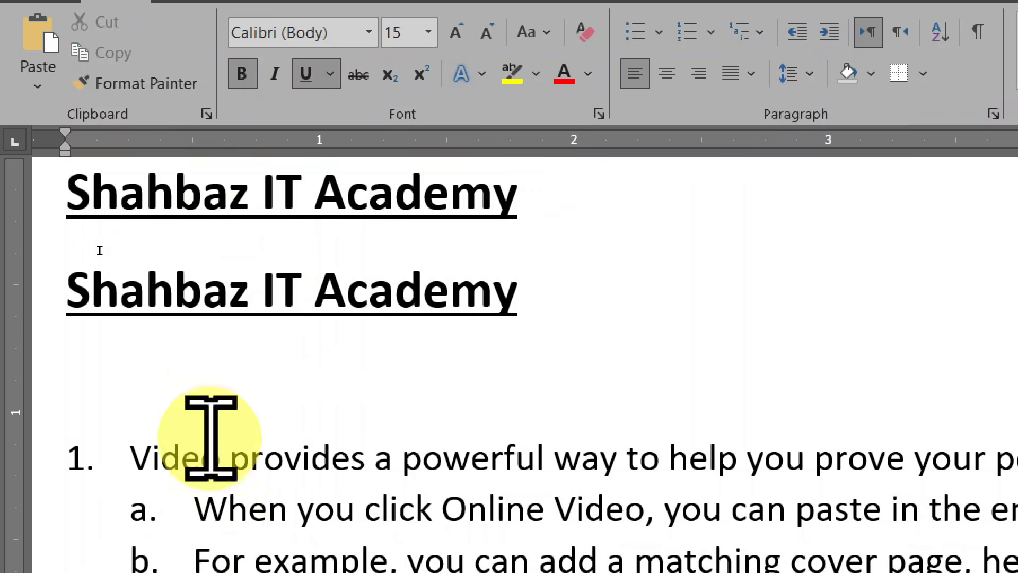
{"action": "left_click_drag", "start_coordinate": [133, 451], "coordinate": [419, 467]}
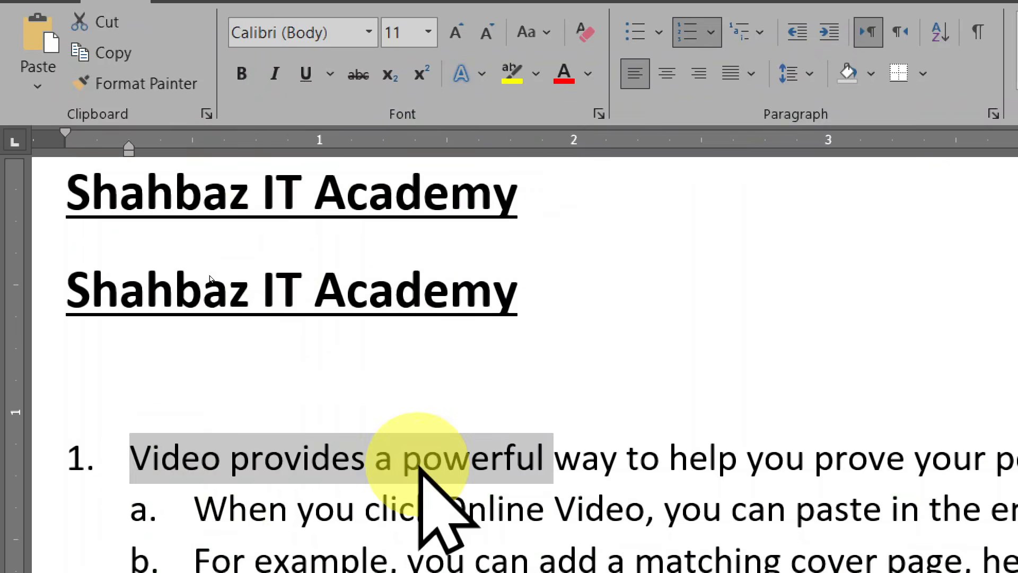
{"action": "key", "text": "ctrl+shift+v"}
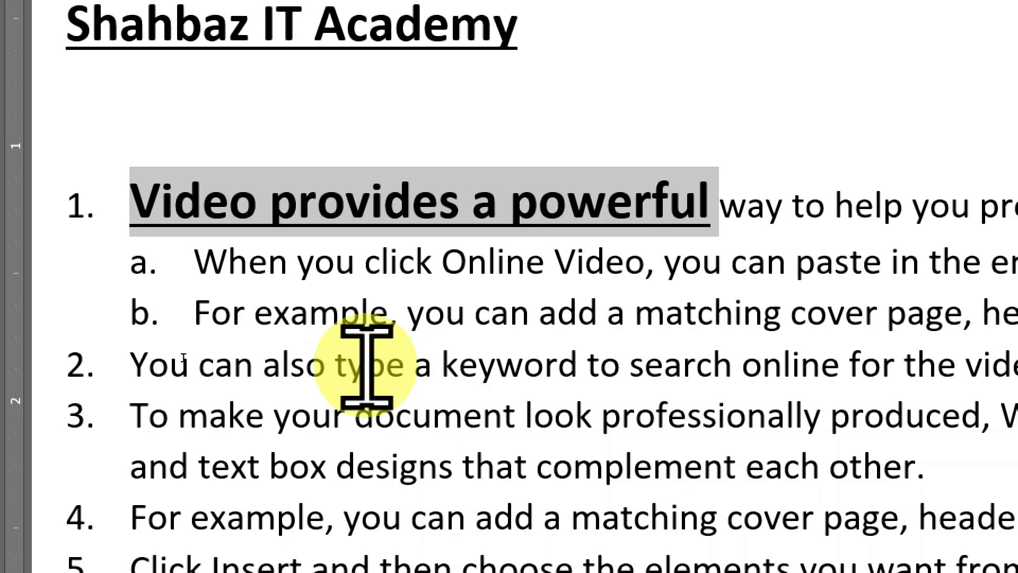
{"action": "left_click_drag", "start_coordinate": [335, 365], "coordinate": [605, 373]}
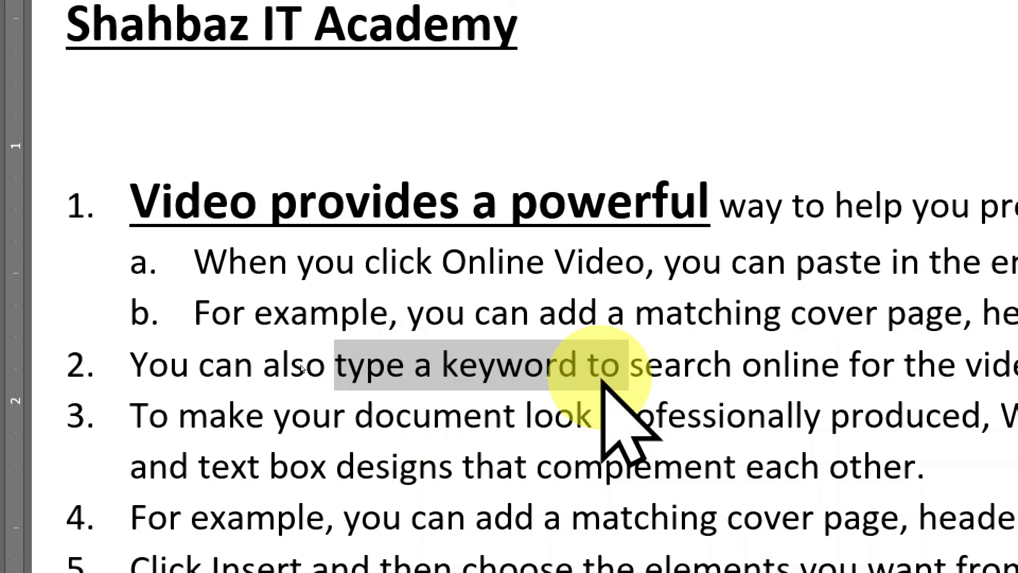
{"action": "key", "text": "ctrl+shift+v"}
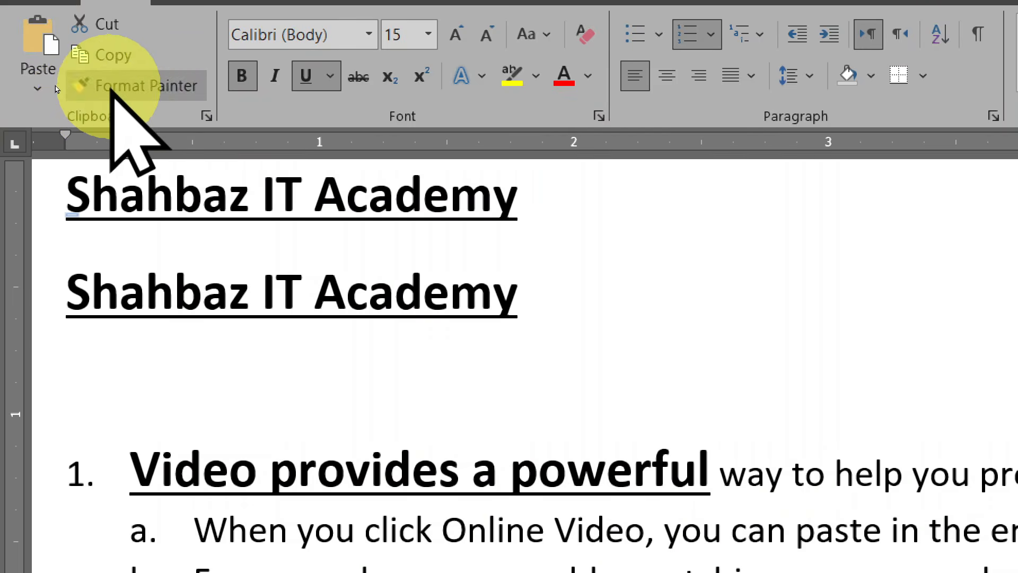
Undo the title formatting pasted onto list items 1 and 2 and onto the second title line
{"action": "left_click", "coordinate": [500, 383]}
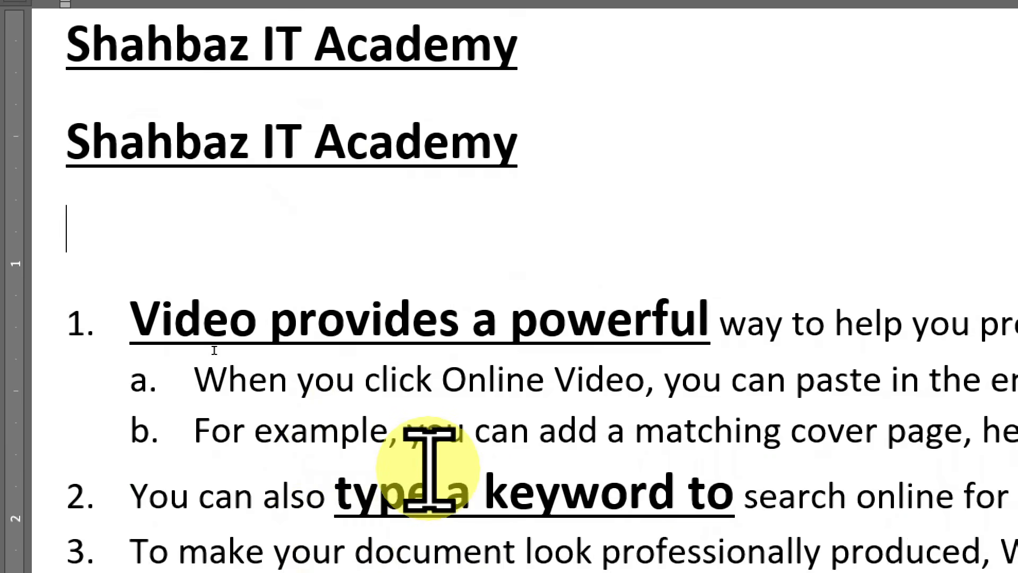
{"action": "key", "text": "ctrl+z"}
{"action": "key", "text": "ctrl+z"}
{"action": "key", "text": "ctrl+z"}
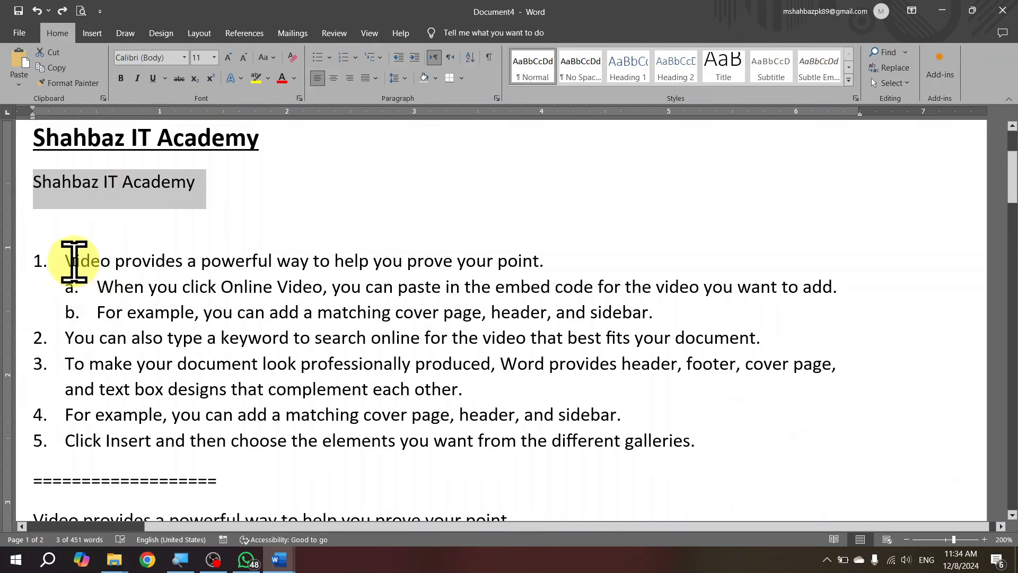
Copy the numbering format of list item 2 with Format Painter onto the first two paragraphs below the row of equals signs
{"action": "left_click", "coordinate": [74, 260]}
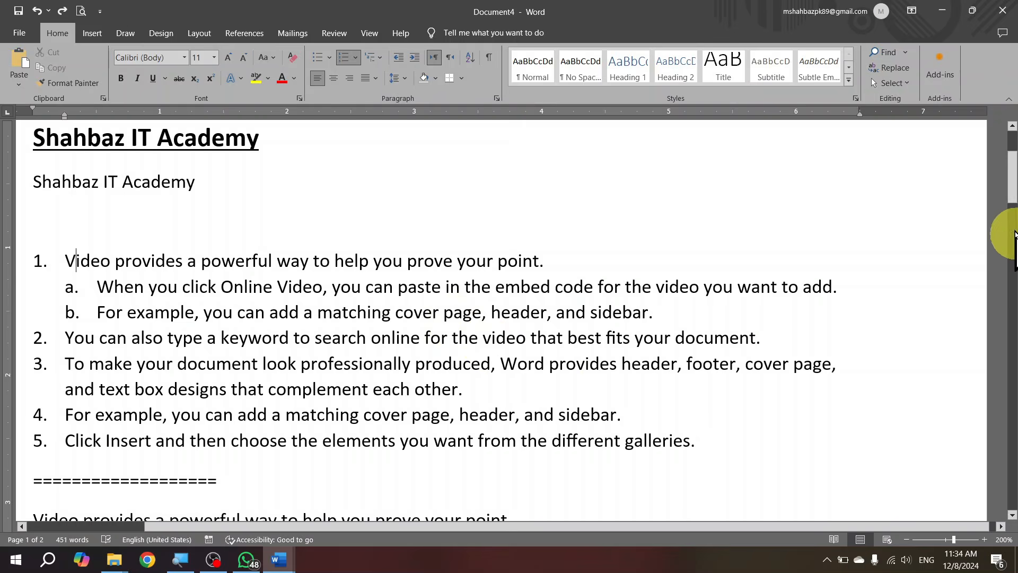
{"action": "mouse_move", "coordinate": [1013, 214]}
{"action": "left_mouse_down"}
{"action": "mouse_move", "coordinate": [1013, 251]}
{"action": "mouse_move", "coordinate": [1013, 221]}
{"action": "left_mouse_up"}
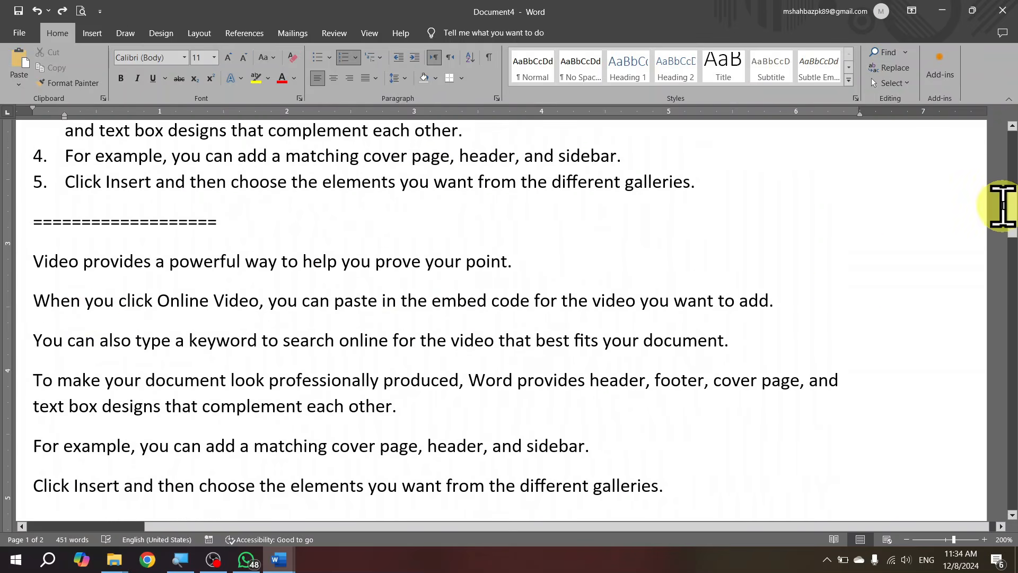
{"action": "left_click_drag", "start_coordinate": [1002, 182], "coordinate": [995, 133]}
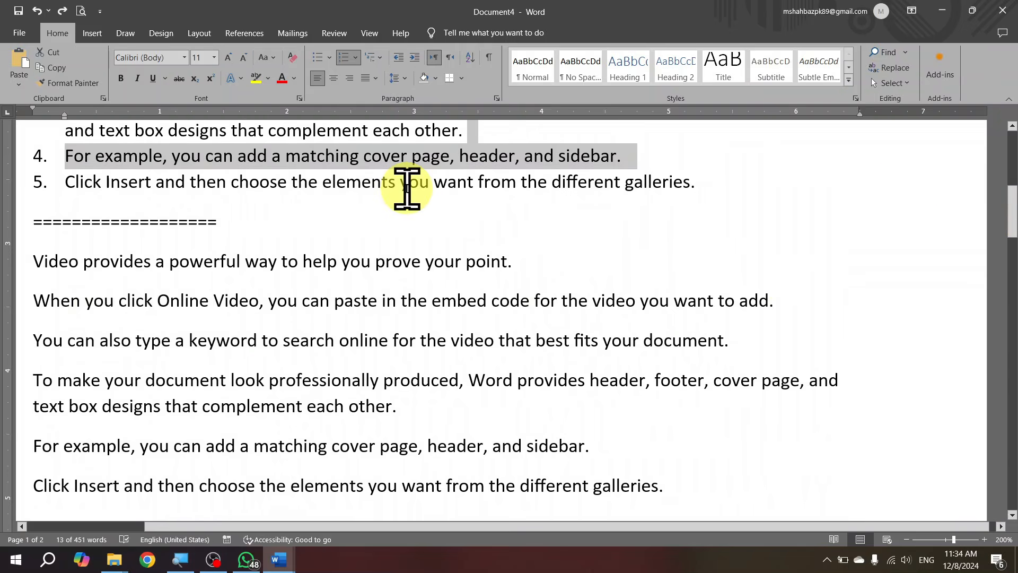
{"action": "key", "text": "Up"}
{"action": "key", "text": "Up"}
{"action": "key", "text": "Up"}
{"action": "key", "text": "Up"}
{"action": "key", "text": "Up"}
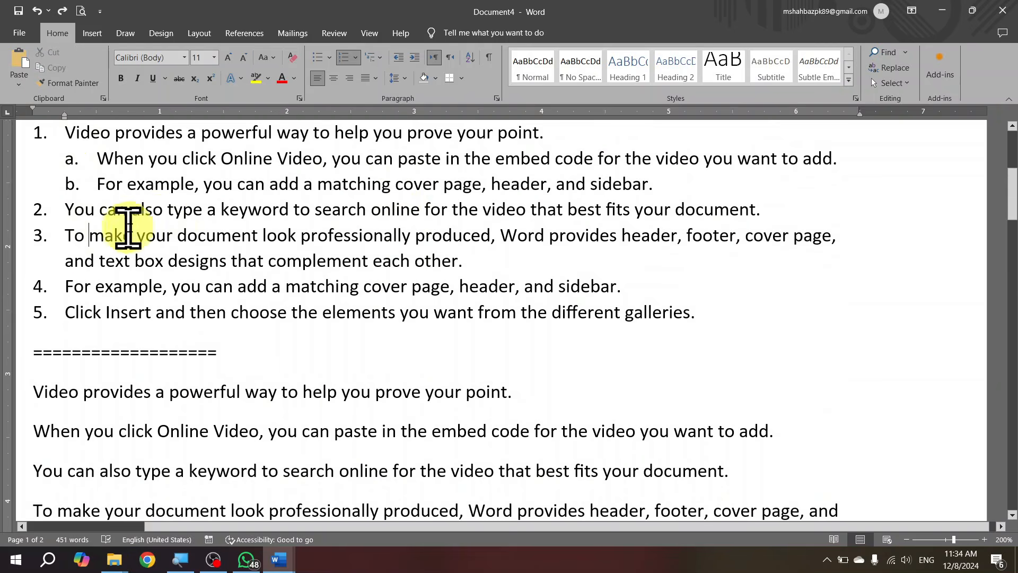
{"action": "left_click", "coordinate": [75, 211]}
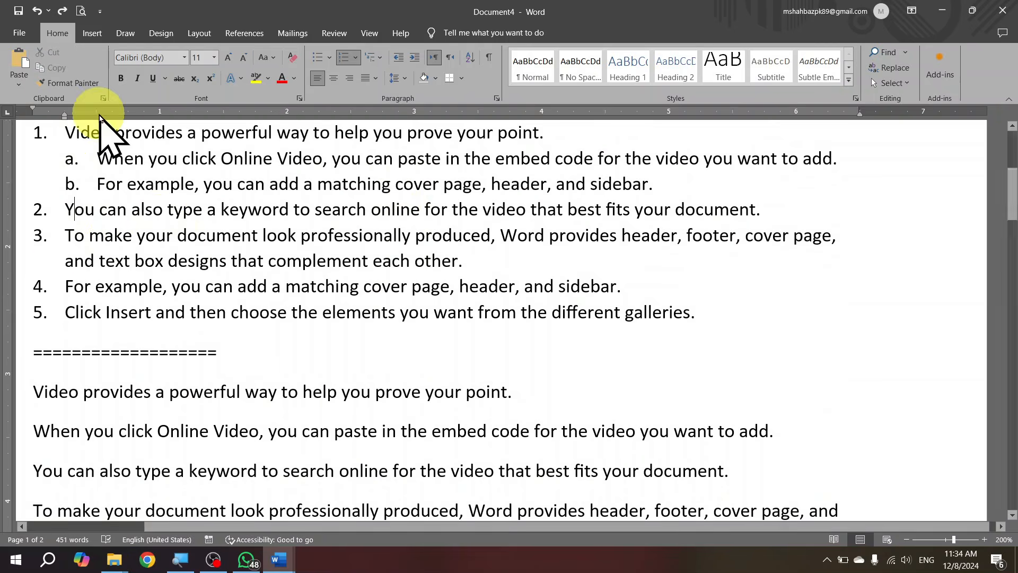
{"action": "left_click", "coordinate": [80, 84]}
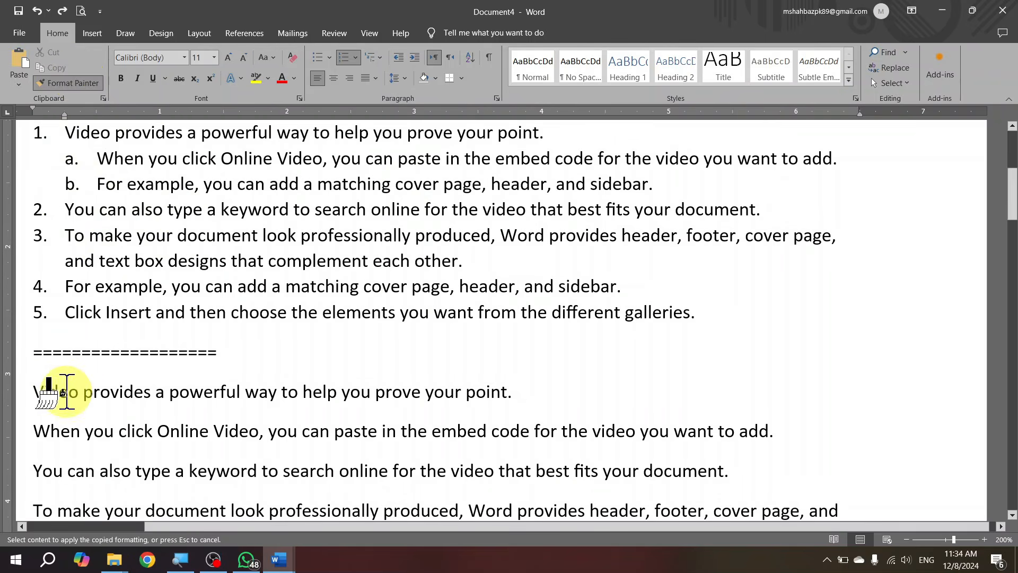
{"action": "left_click", "coordinate": [67, 392]}
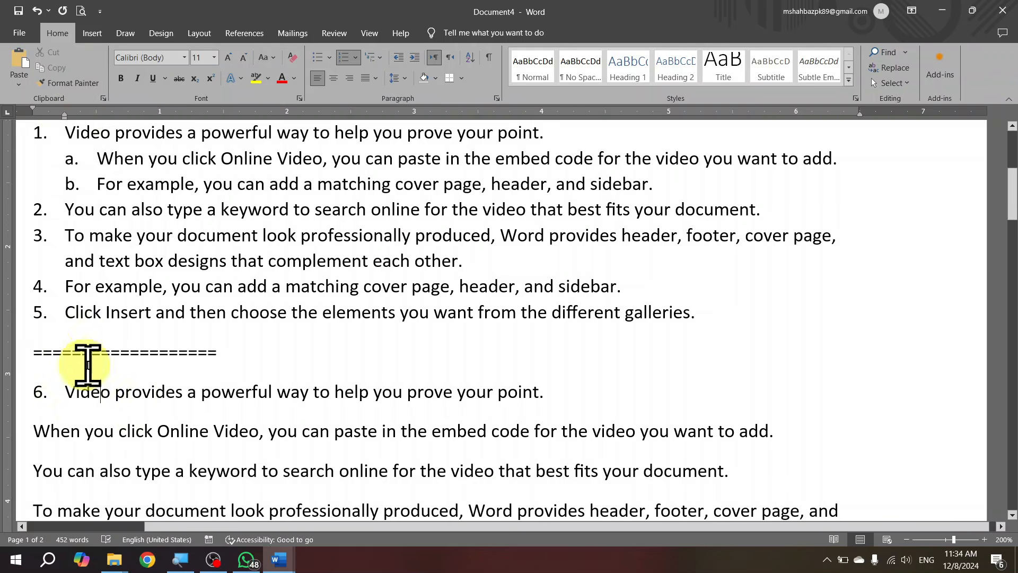
{"action": "left_click", "coordinate": [74, 83]}
{"action": "left_click", "coordinate": [172, 431]}
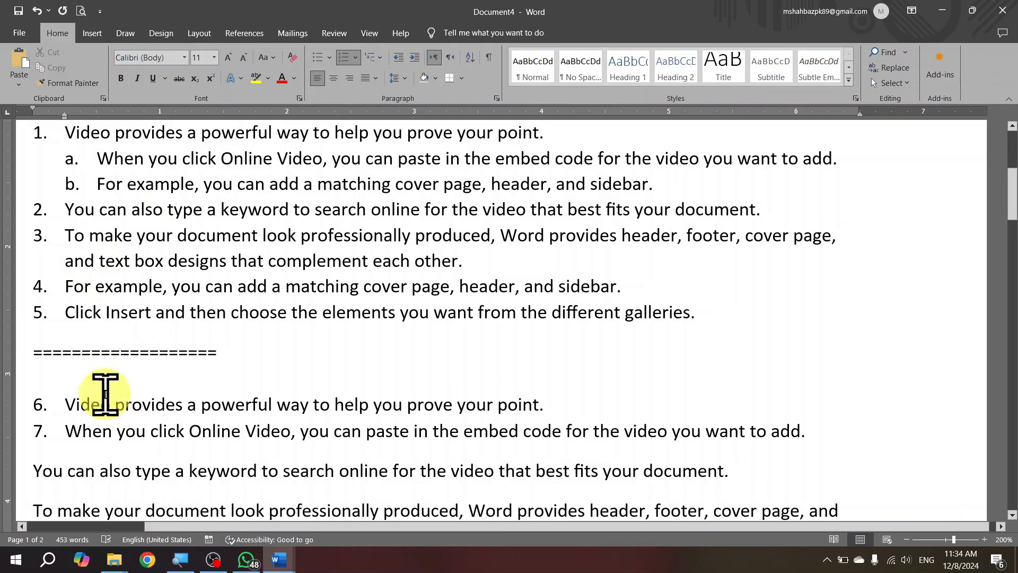
Make the paragraph "You can also type a keyword..." below the row of equals signs an indented lettered sub-item a
{"action": "left_click", "coordinate": [91, 159]}
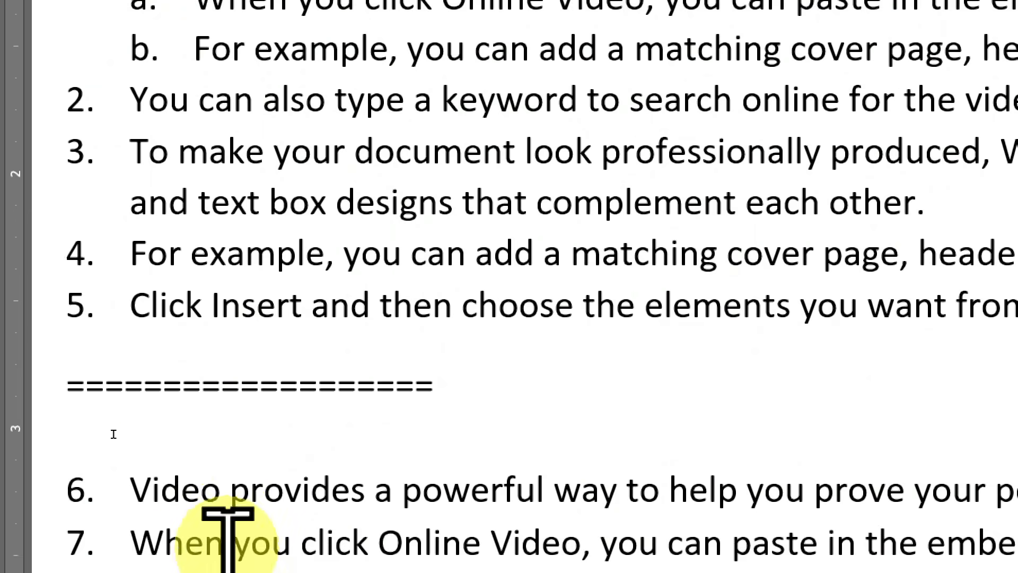
{"action": "left_click", "coordinate": [139, 512]}
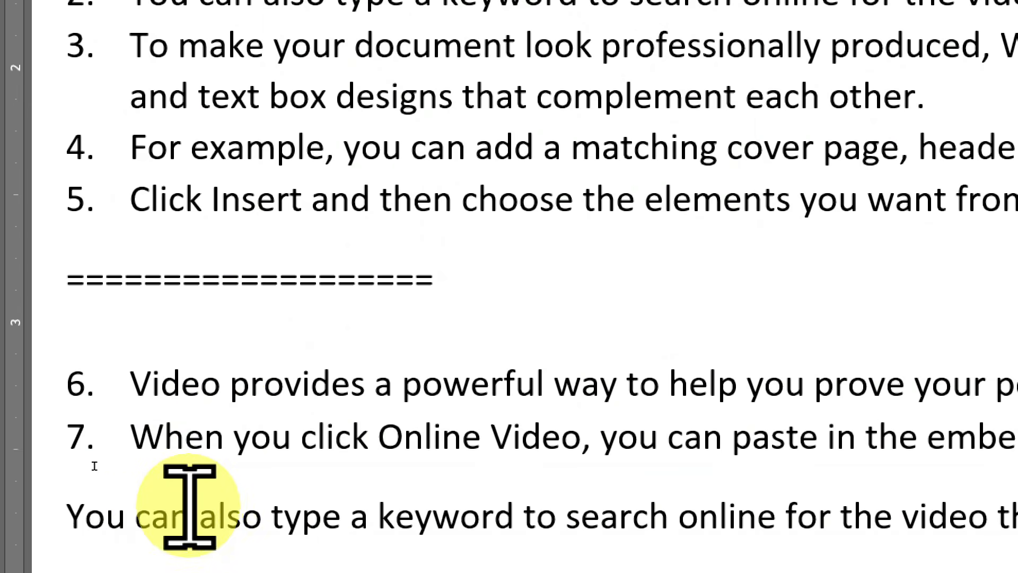
{"action": "scroll", "coordinate": [190, 506], "scroll_direction": "down", "scroll_amount": 2}
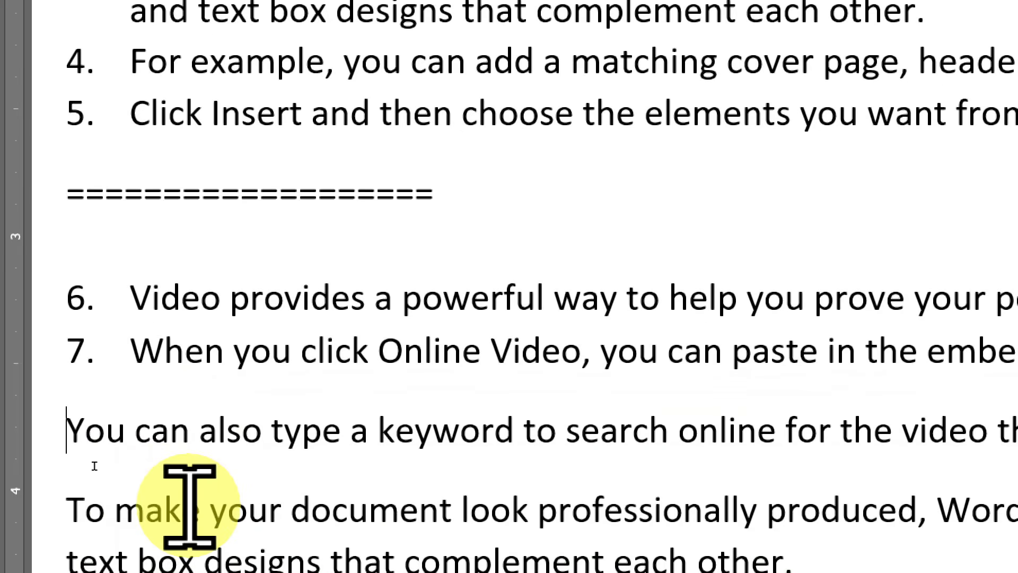
{"action": "type", "text": "a."}
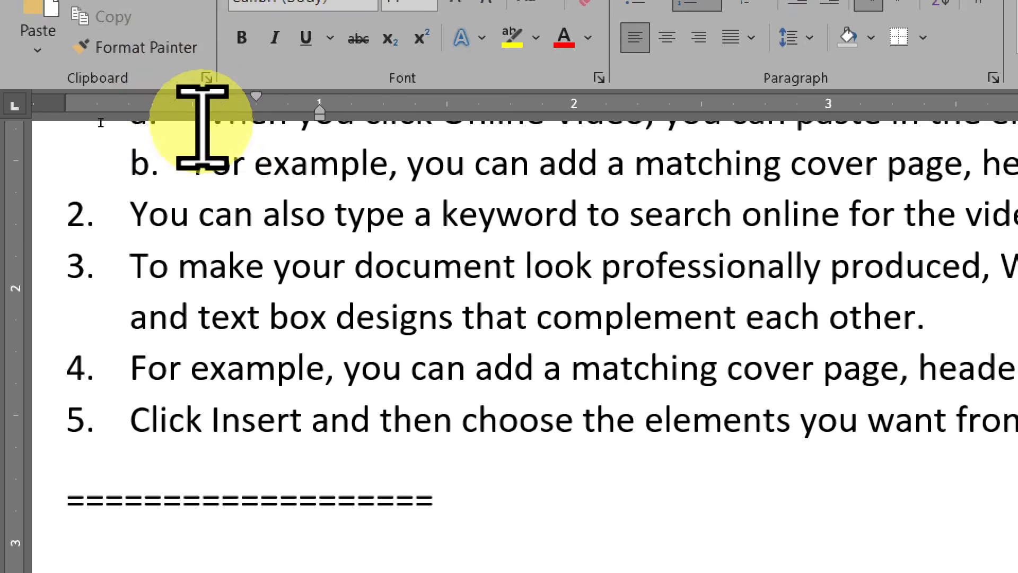
{"action": "left_click", "coordinate": [204, 111]}
{"action": "key", "text": "Up"}
{"action": "key", "text": "Up"}
{"action": "key", "text": "Up"}
{"action": "key", "text": "Up"}
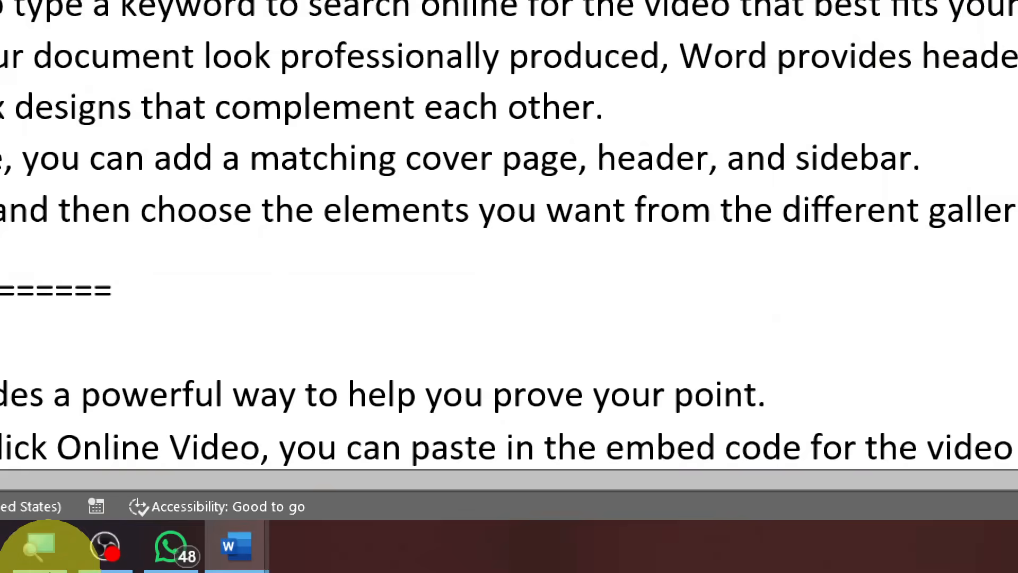
{"action": "left_click", "coordinate": [145, 324]}
{"action": "key", "text": "Down"}
{"action": "key", "text": "Down"}
{"action": "key", "text": "Down"}
{"action": "key", "text": "Down"}
{"action": "key", "text": "Down"}
{"action": "key", "text": "Down"}
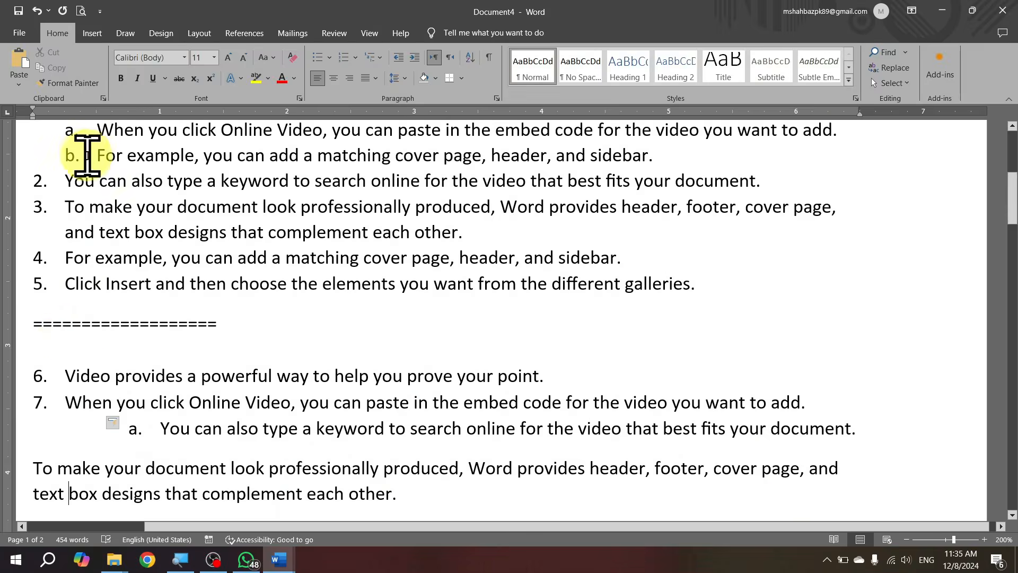
Copy the list formatting of sub-item b under item 1 with Format Painter onto sub-item a, "You can also type a keyword...", under item 7
{"action": "left_click", "coordinate": [93, 154]}
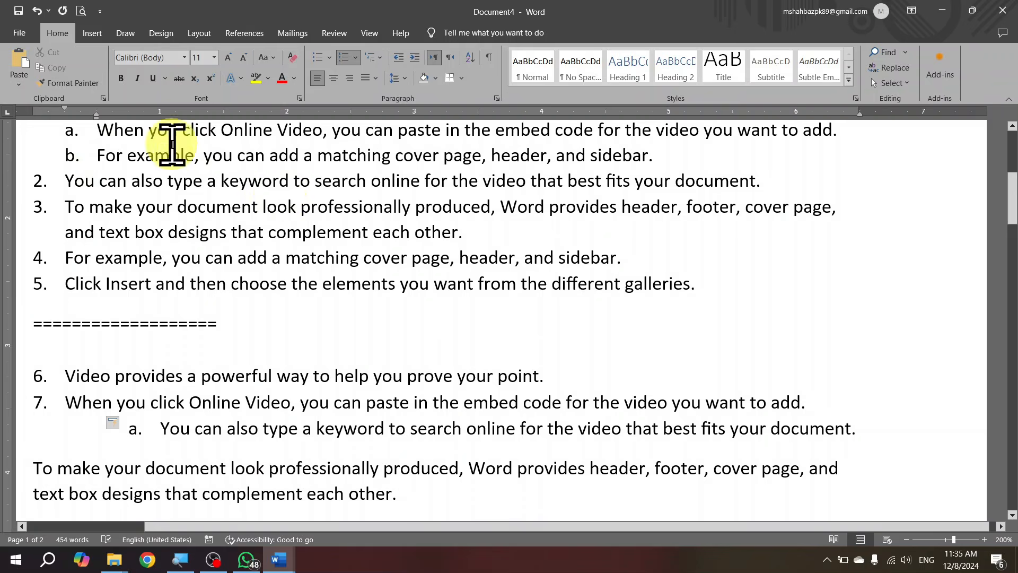
{"action": "left_click", "coordinate": [69, 82]}
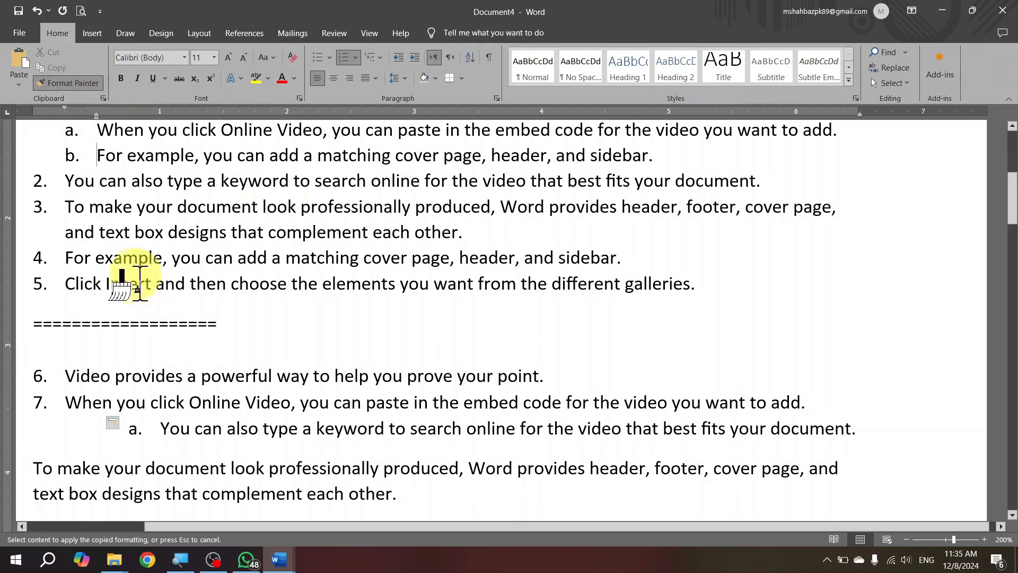
{"action": "left_click", "coordinate": [162, 429]}
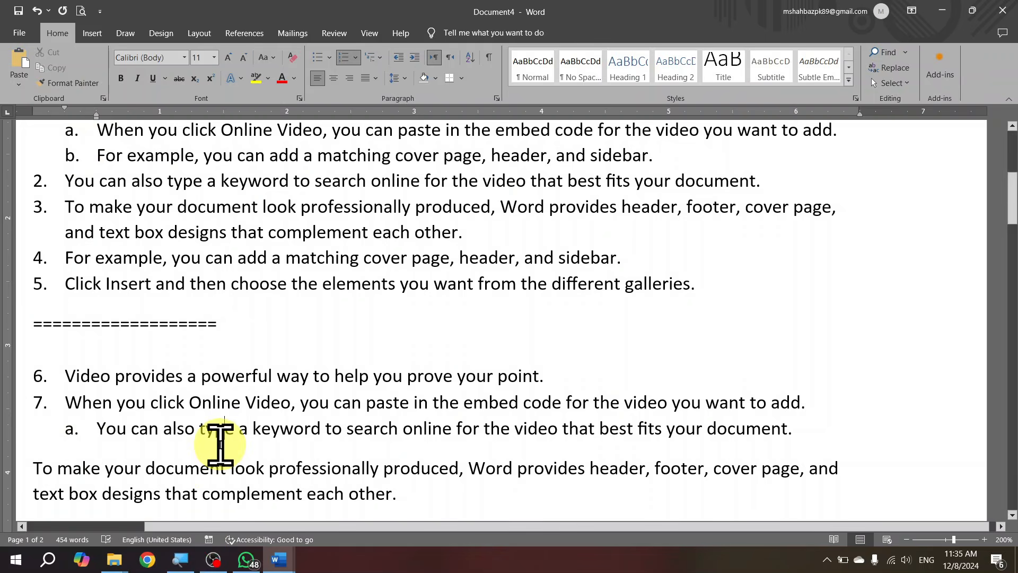
Examine the first-line indent of the "Video provides a powerful way" paragraph and compare it with the unindented paragraphs below it
{"action": "scroll", "coordinate": [220, 444], "scroll_direction": "down", "scroll_amount": 5}
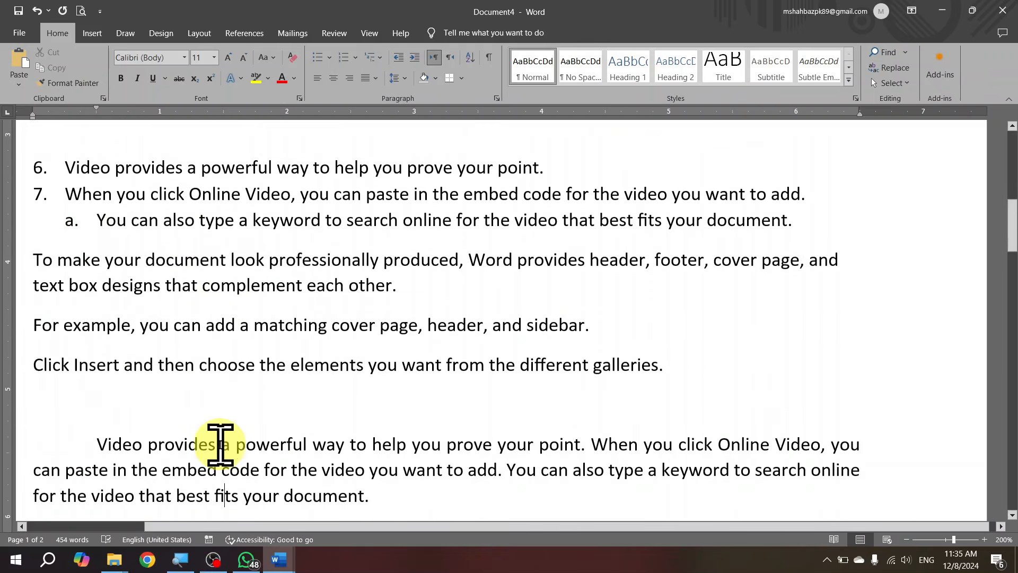
{"action": "scroll", "coordinate": [220, 445], "scroll_direction": "down", "scroll_amount": 2}
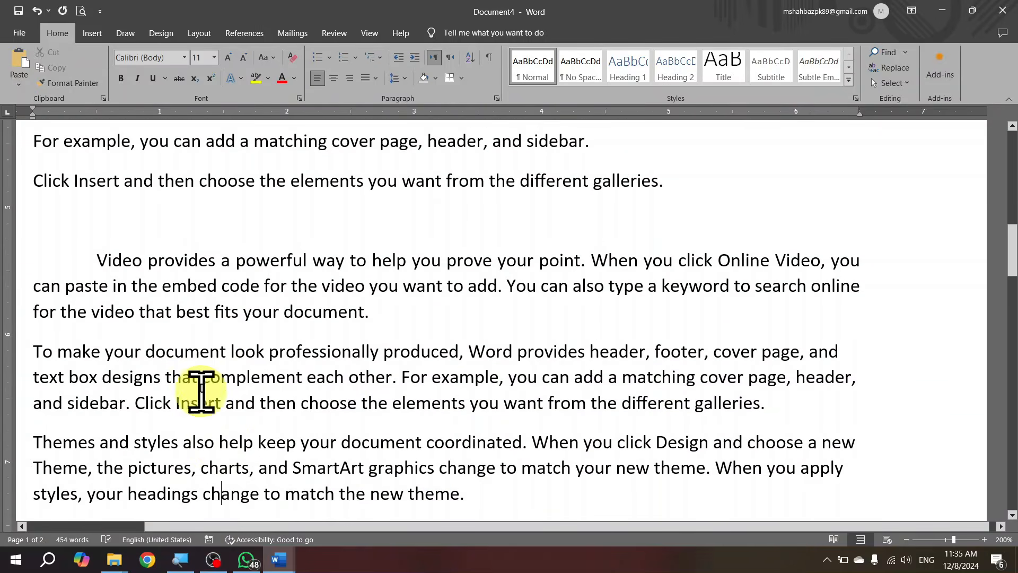
{"action": "left_click", "coordinate": [50, 253]}
{"action": "left_click_drag", "start_coordinate": [58, 251], "coordinate": [111, 251]}
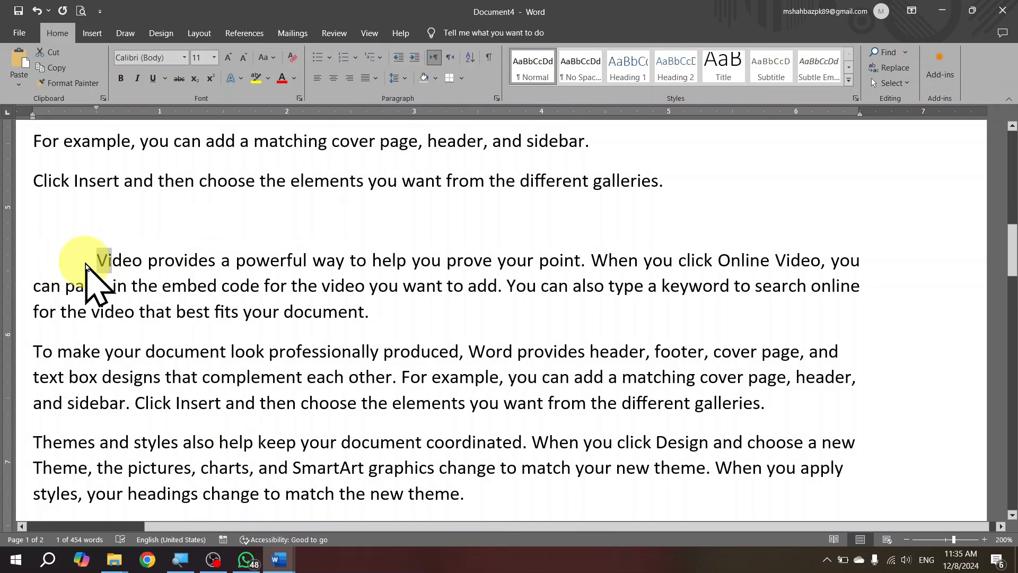
{"action": "left_click", "coordinate": [174, 262]}
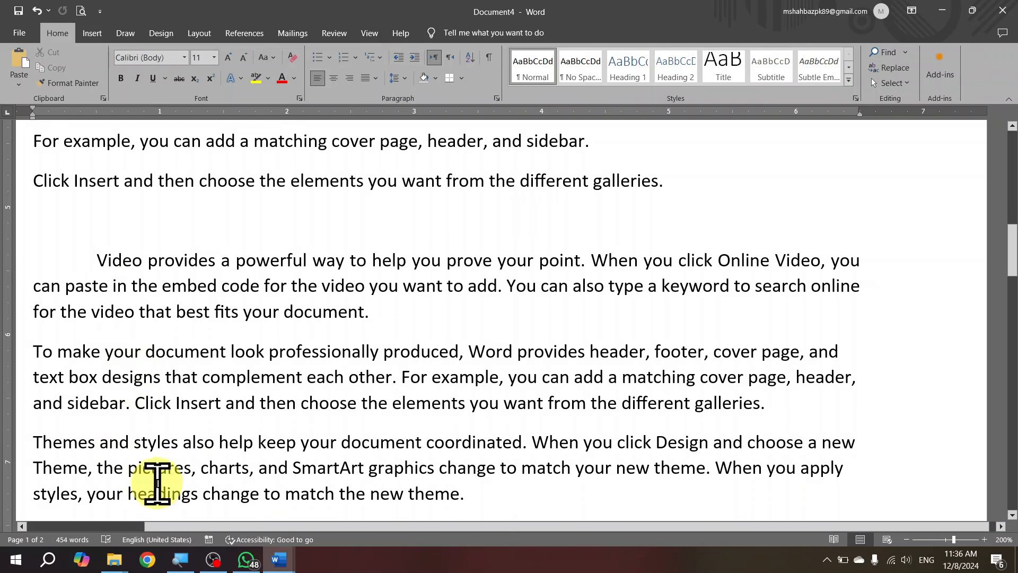
{"action": "left_click_drag", "start_coordinate": [1013, 251], "coordinate": [1016, 273]}
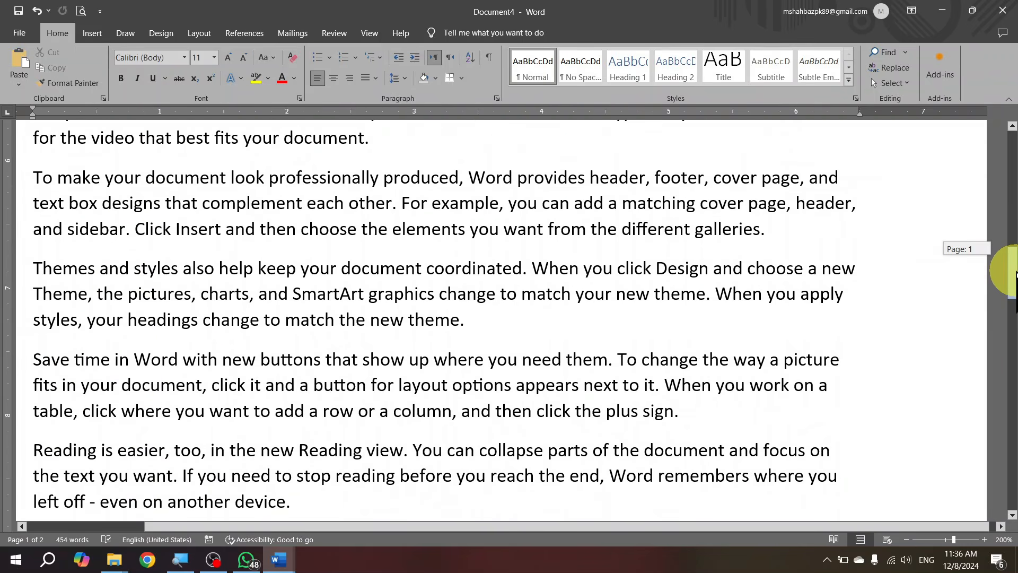
{"action": "left_click", "coordinate": [272, 139]}
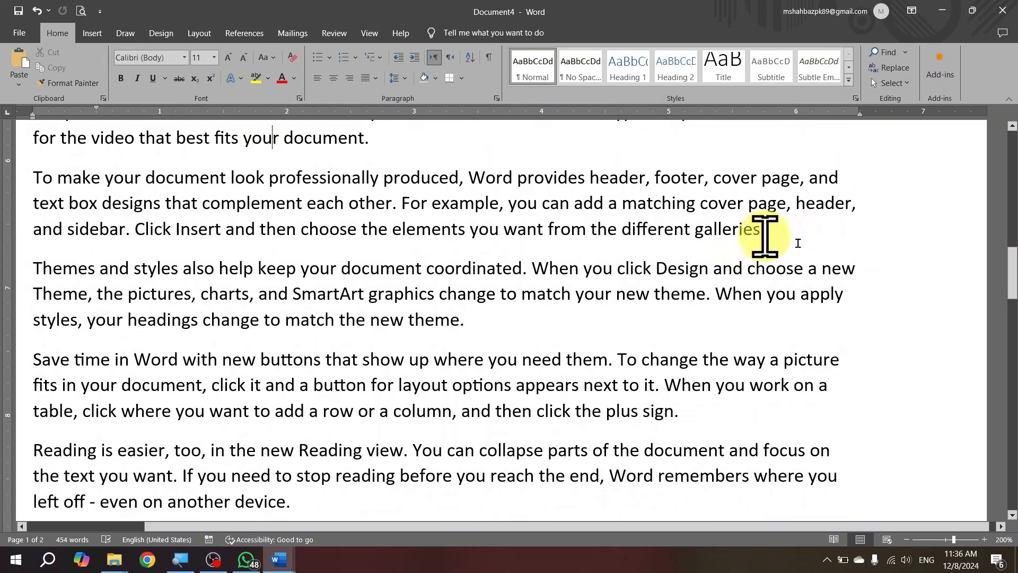
{"action": "left_click_drag", "start_coordinate": [1010, 278], "coordinate": [1009, 255]}
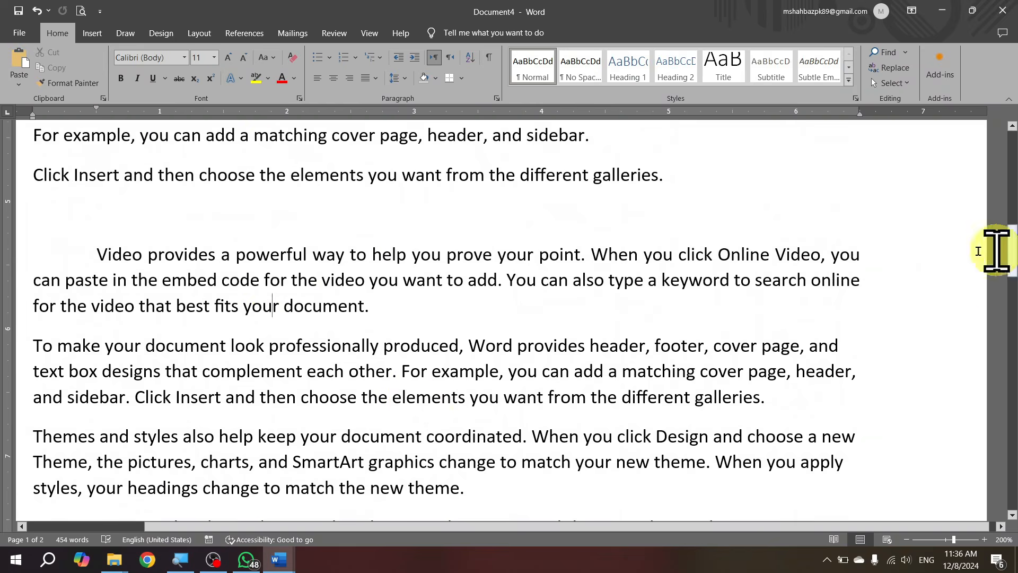
Copy the indented "Video provides" paragraph's formatting with Format Painter onto the four paragraphs from "To make your document" through "Reading is easier"
{"action": "left_click", "coordinate": [99, 252]}
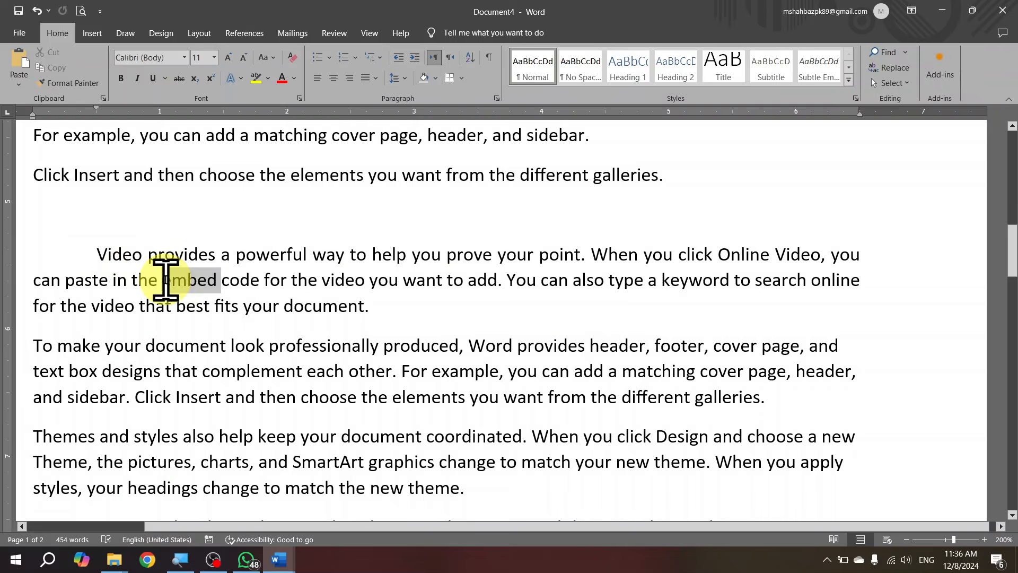
{"action": "triple_click", "coordinate": [166, 280]}
{"action": "left_click", "coordinate": [137, 280]}
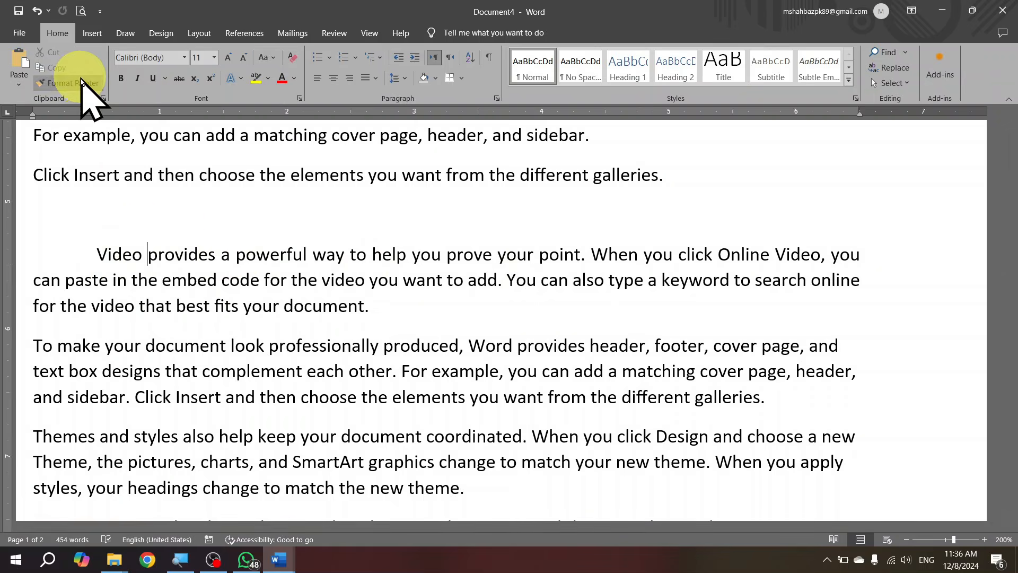
{"action": "mouse_move", "coordinate": [20, 348]}
{"action": "left_mouse_down"}
{"action": "mouse_move", "coordinate": [18, 545]}
{"action": "mouse_move", "coordinate": [78, 156]}
{"action": "left_mouse_up"}
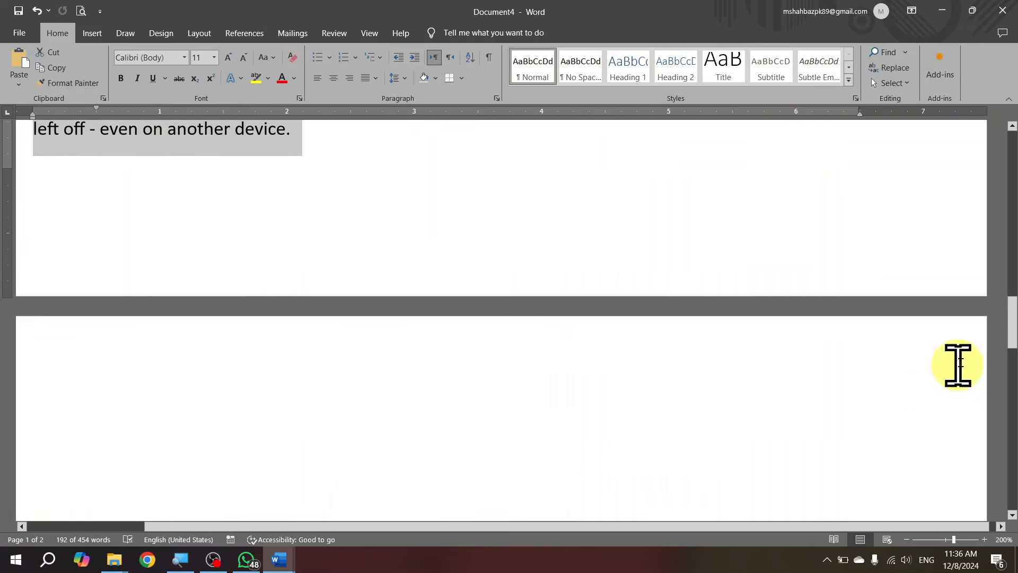
{"action": "left_click_drag", "start_coordinate": [1002, 330], "coordinate": [1000, 273]}
{"action": "left_click", "coordinate": [164, 372]}
{"action": "left_click", "coordinate": [186, 192]}
{"action": "left_click", "coordinate": [117, 346]}
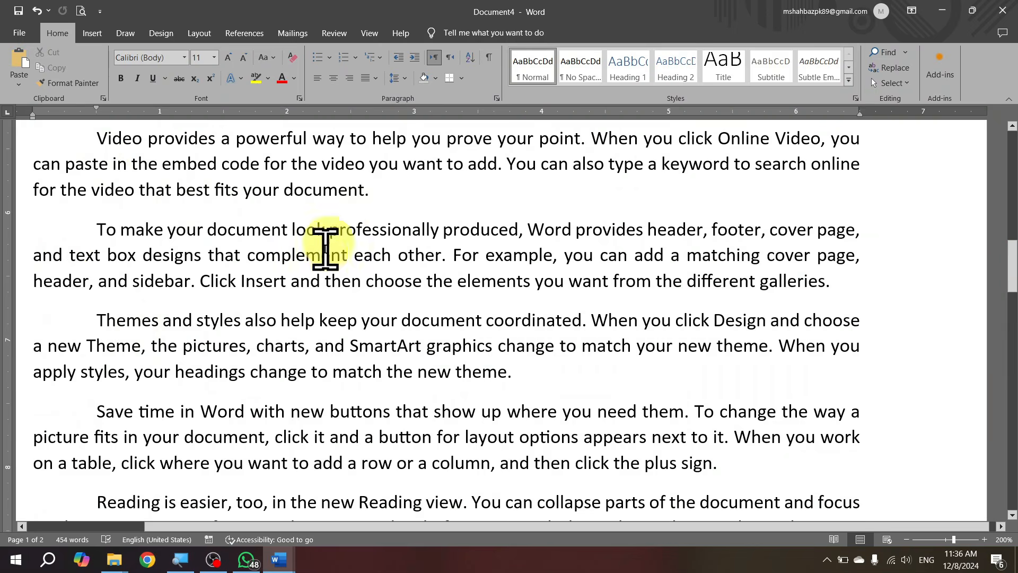
Undo the formatting pasted onto the four paragraphs below the indented one, and redo it
{"action": "key", "text": "ctrl+z"}
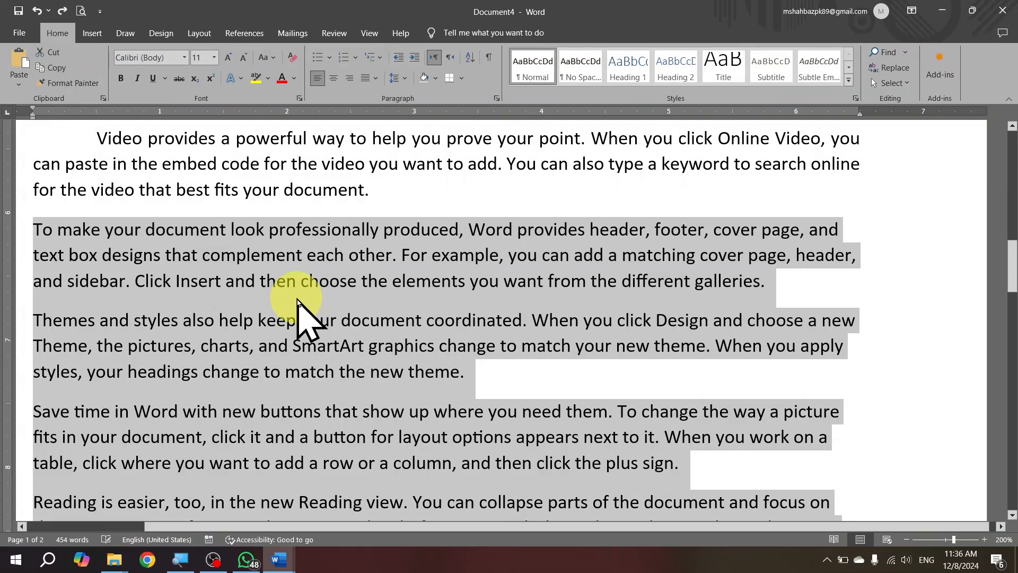
{"action": "left_click", "coordinate": [260, 248]}
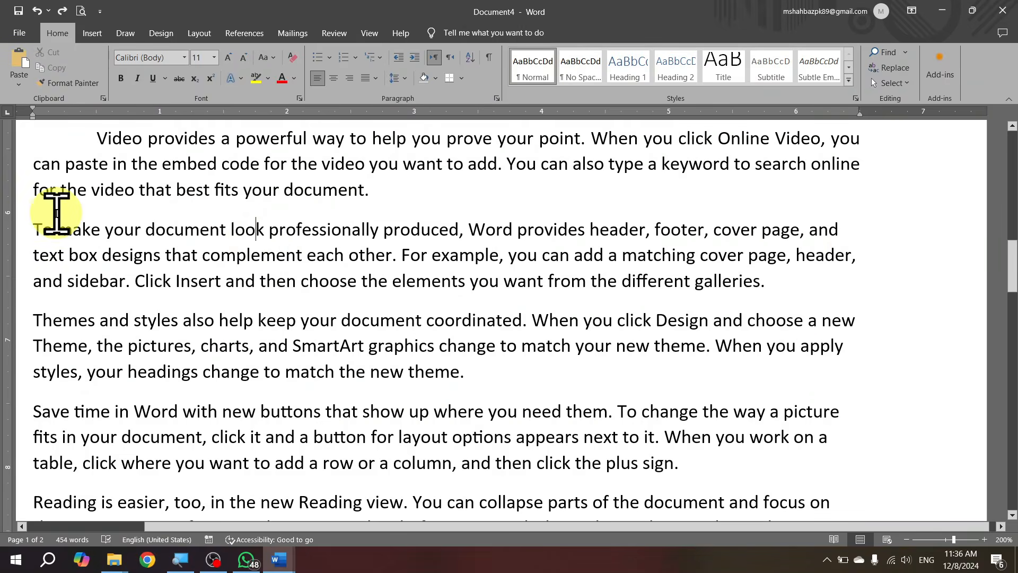
{"action": "key", "text": "ctrl+y"}
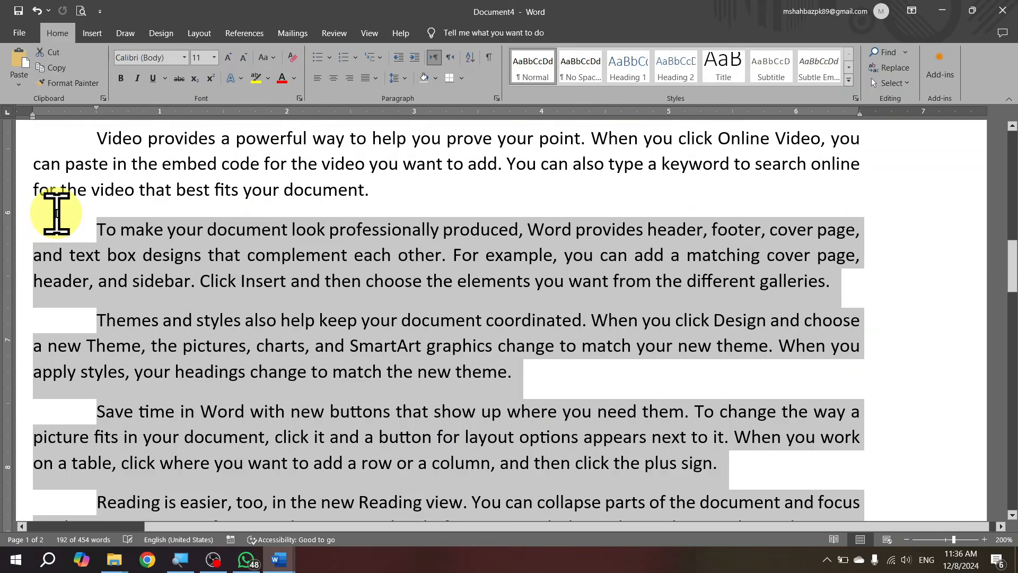
Check the alignment, indentation and spacing in the paragraph settings of the "To make your document" paragraph without changing them
{"action": "left_click", "coordinate": [155, 278]}
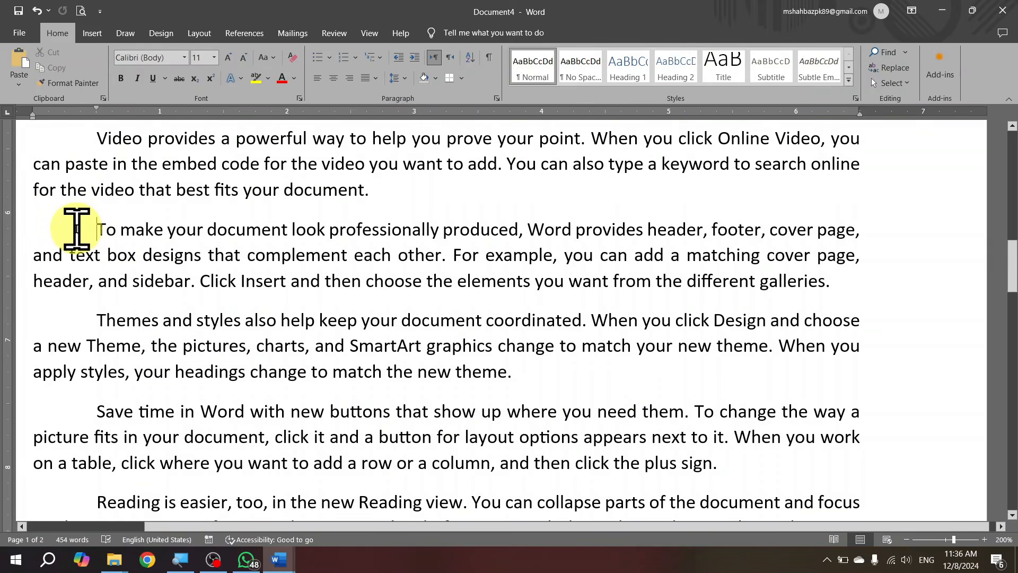
{"action": "left_click", "coordinate": [497, 98]}
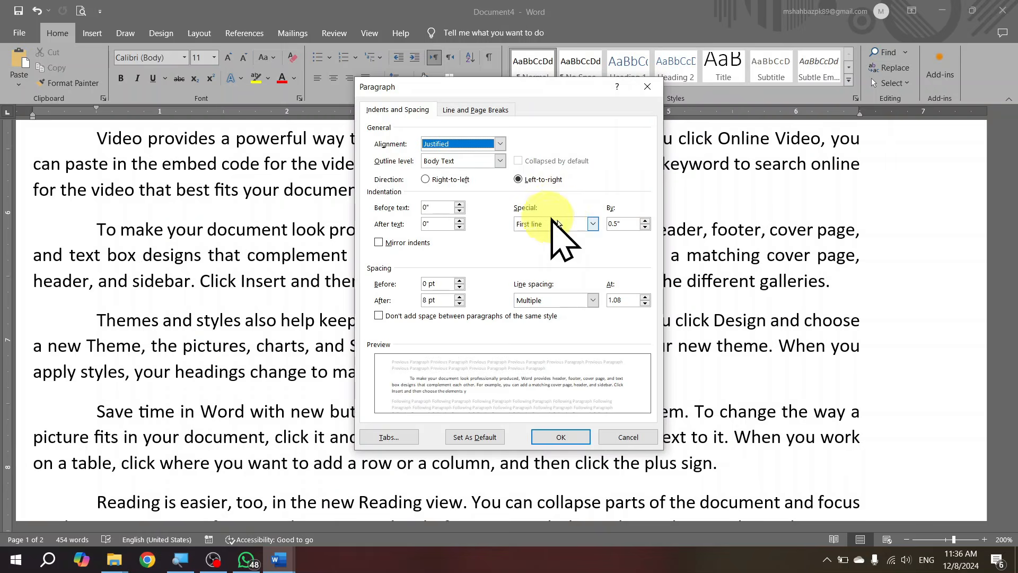
{"action": "left_click", "coordinate": [647, 86]}
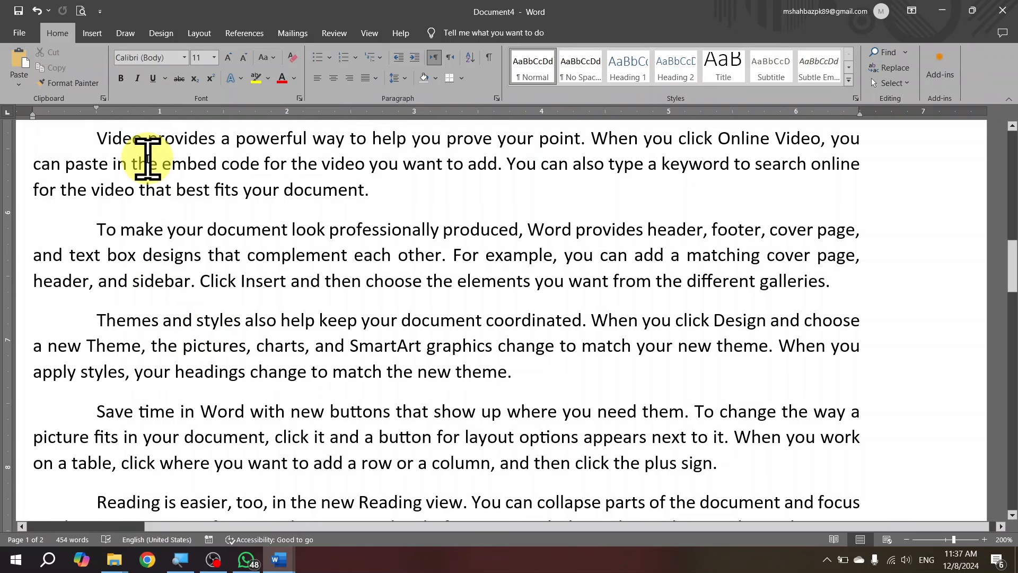
{"action": "scroll", "coordinate": [148, 158], "scroll_direction": "up", "scroll_amount": 3}
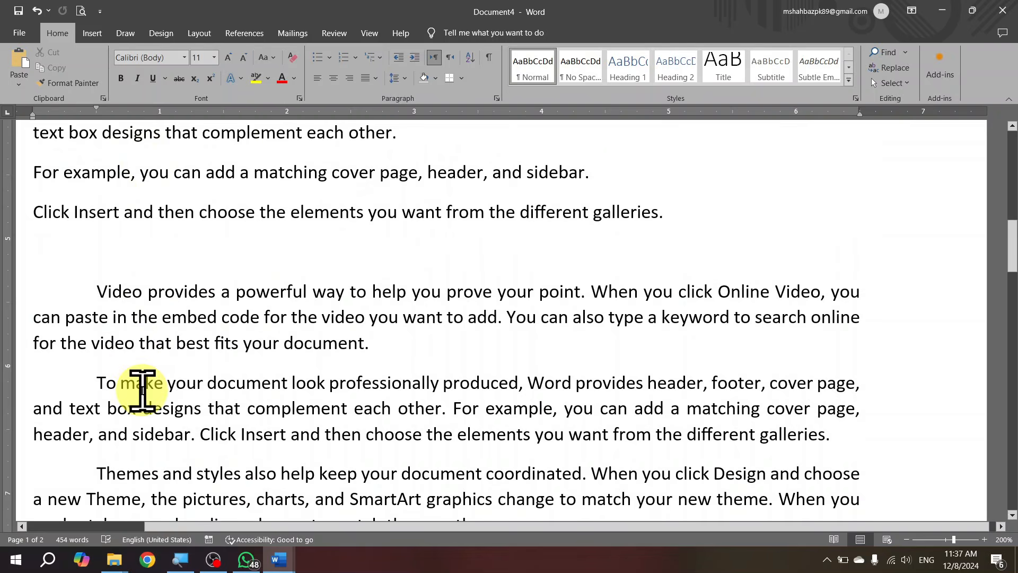
{"action": "left_click", "coordinate": [158, 184]}
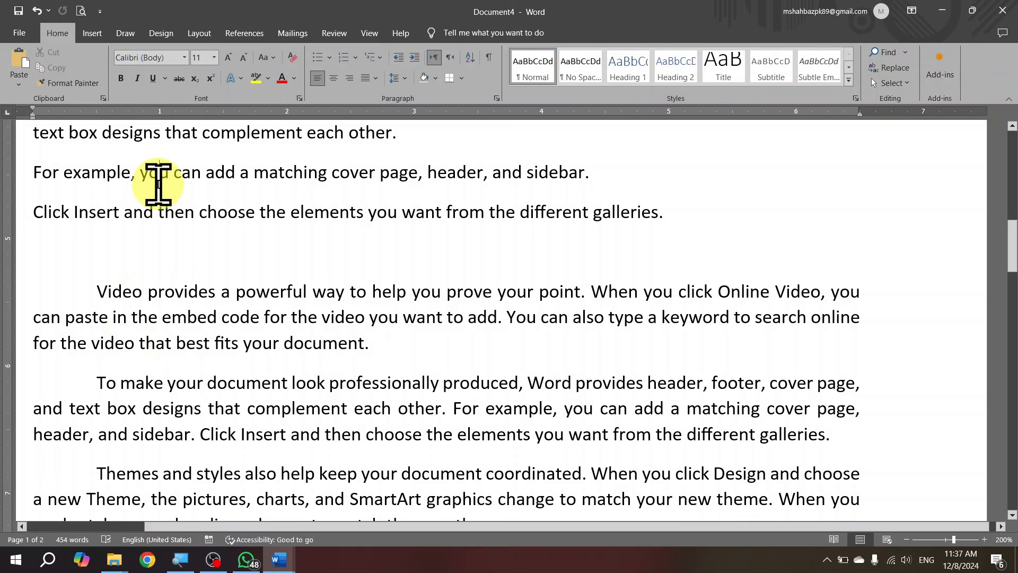
{"action": "scroll", "coordinate": [159, 184], "scroll_direction": "up", "scroll_amount": 5}
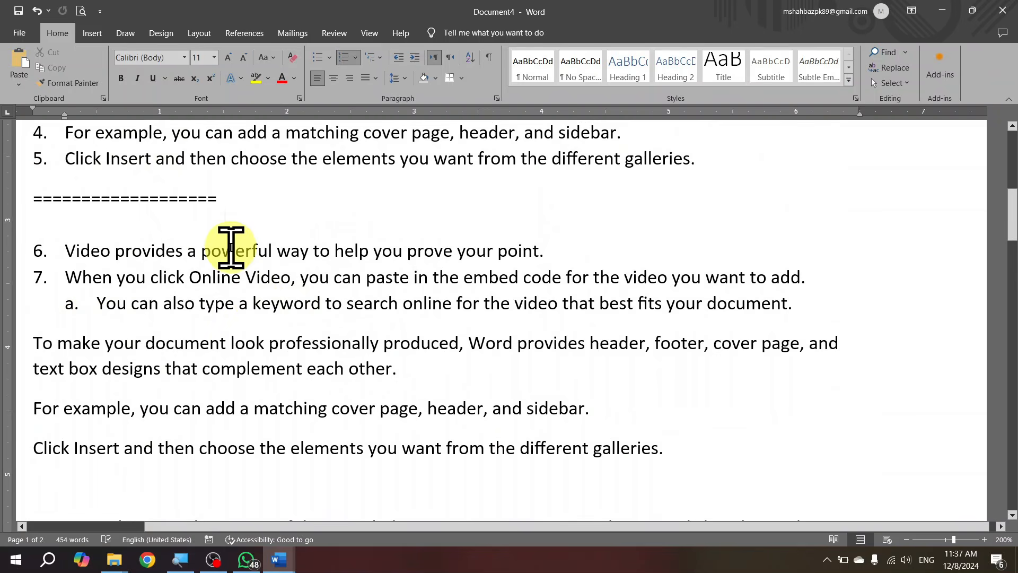
{"action": "scroll", "coordinate": [231, 247], "scroll_direction": "up", "scroll_amount": 3}
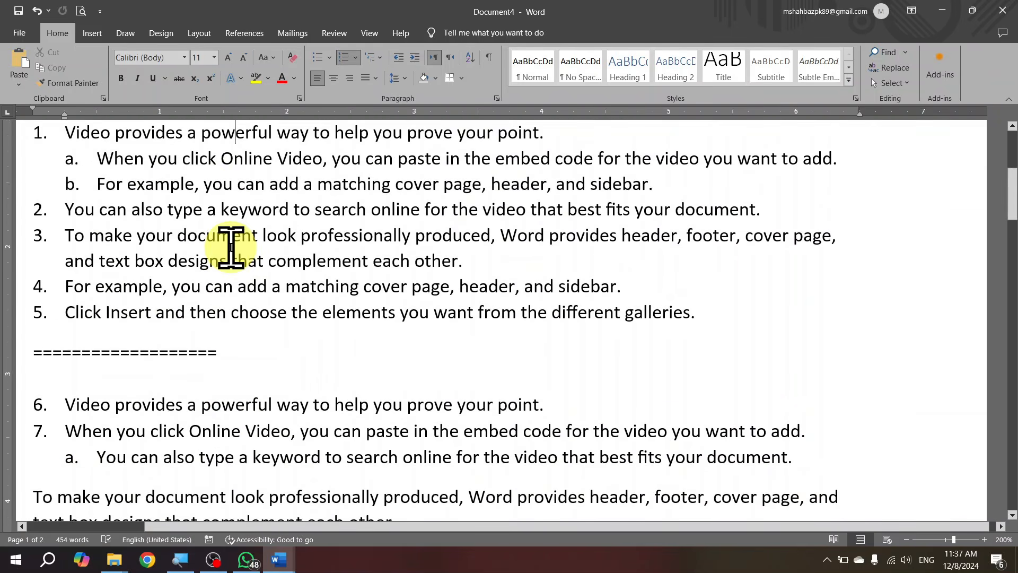
{"action": "left_click", "coordinate": [83, 159]}
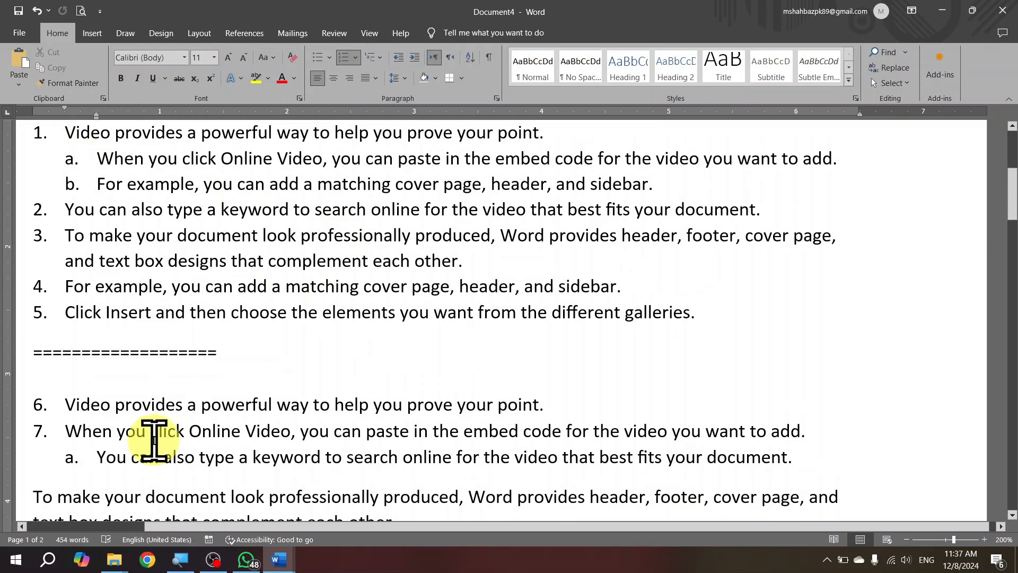